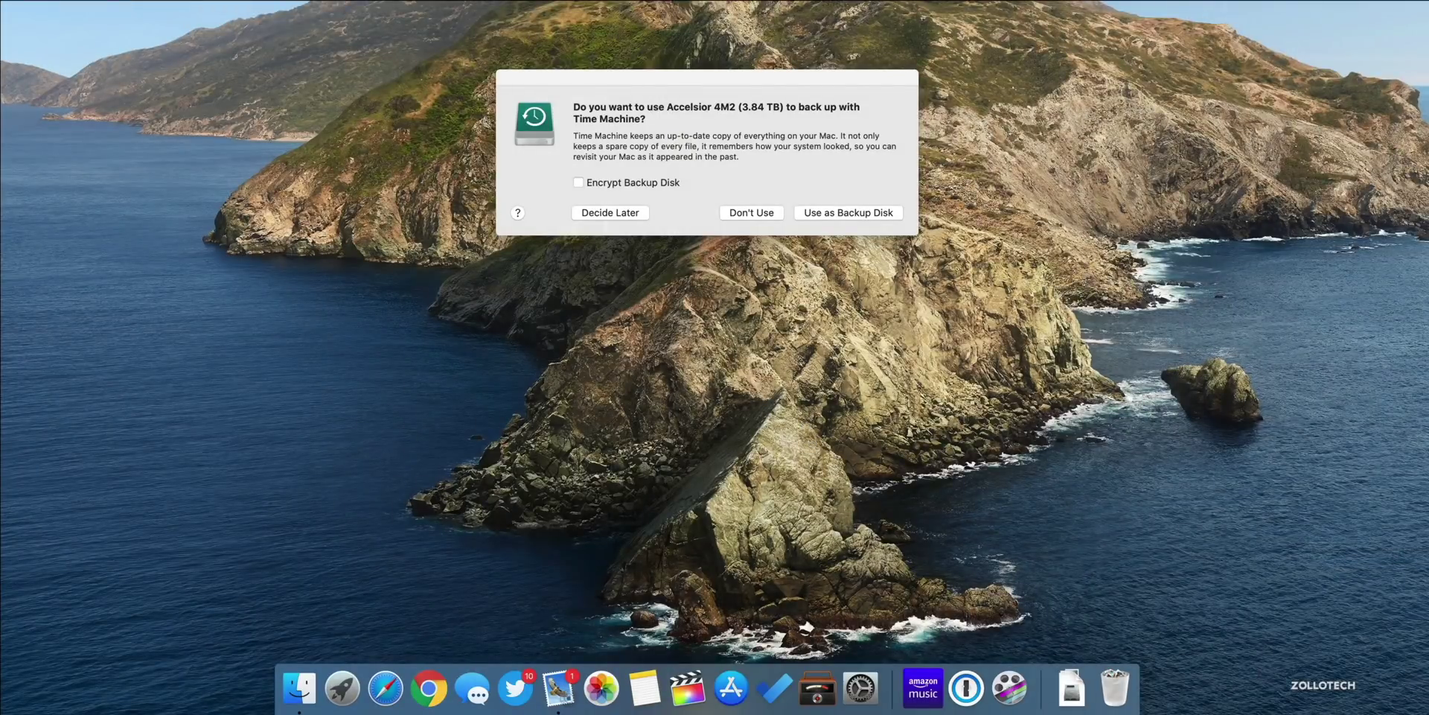
Decline Time Machine, then browse the Accelsior 4M2 drive's SoftRAID 5.8.1 installer folder and return
{"action": "left_click", "coordinate": [743, 212]}
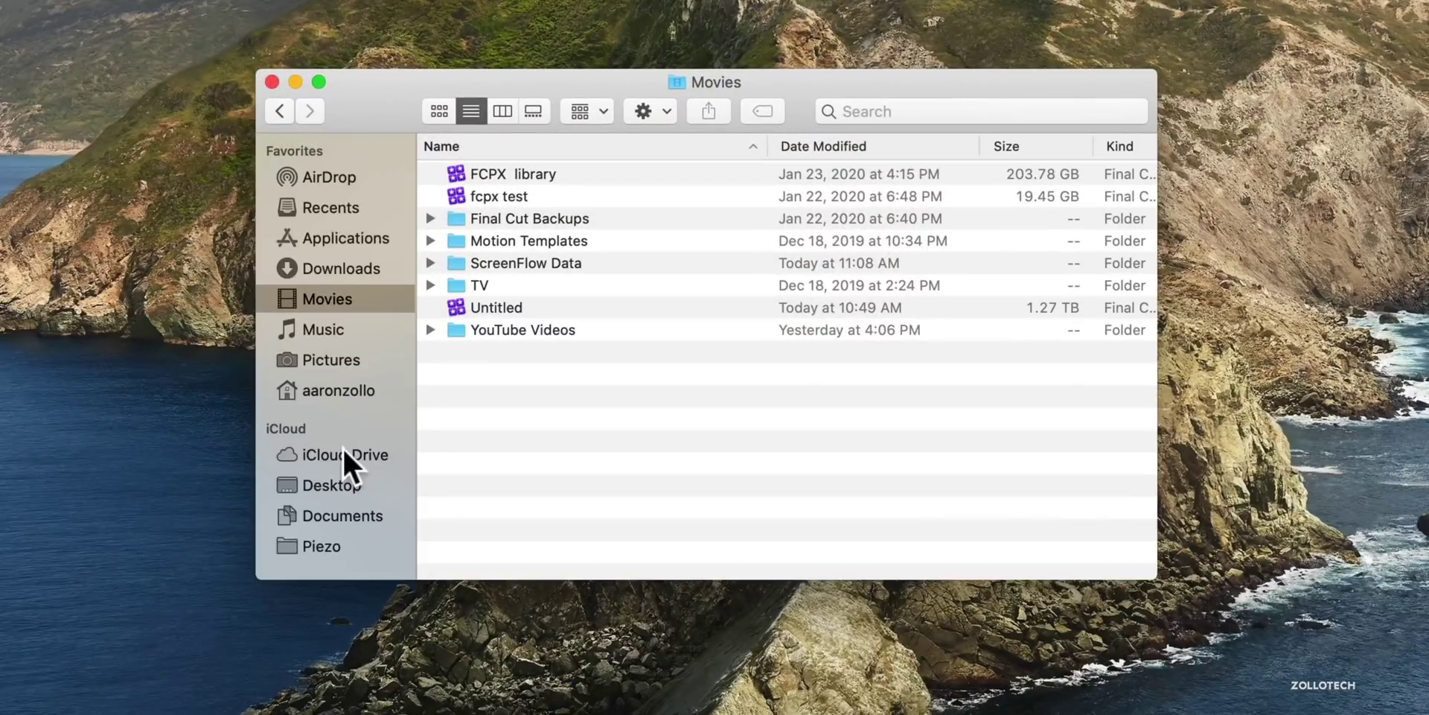
{"action": "scroll", "coordinate": [478, 328], "scroll_direction": "down", "scroll_amount": 5}
{"action": "scroll", "coordinate": [344, 464], "scroll_direction": "down", "scroll_amount": 1}
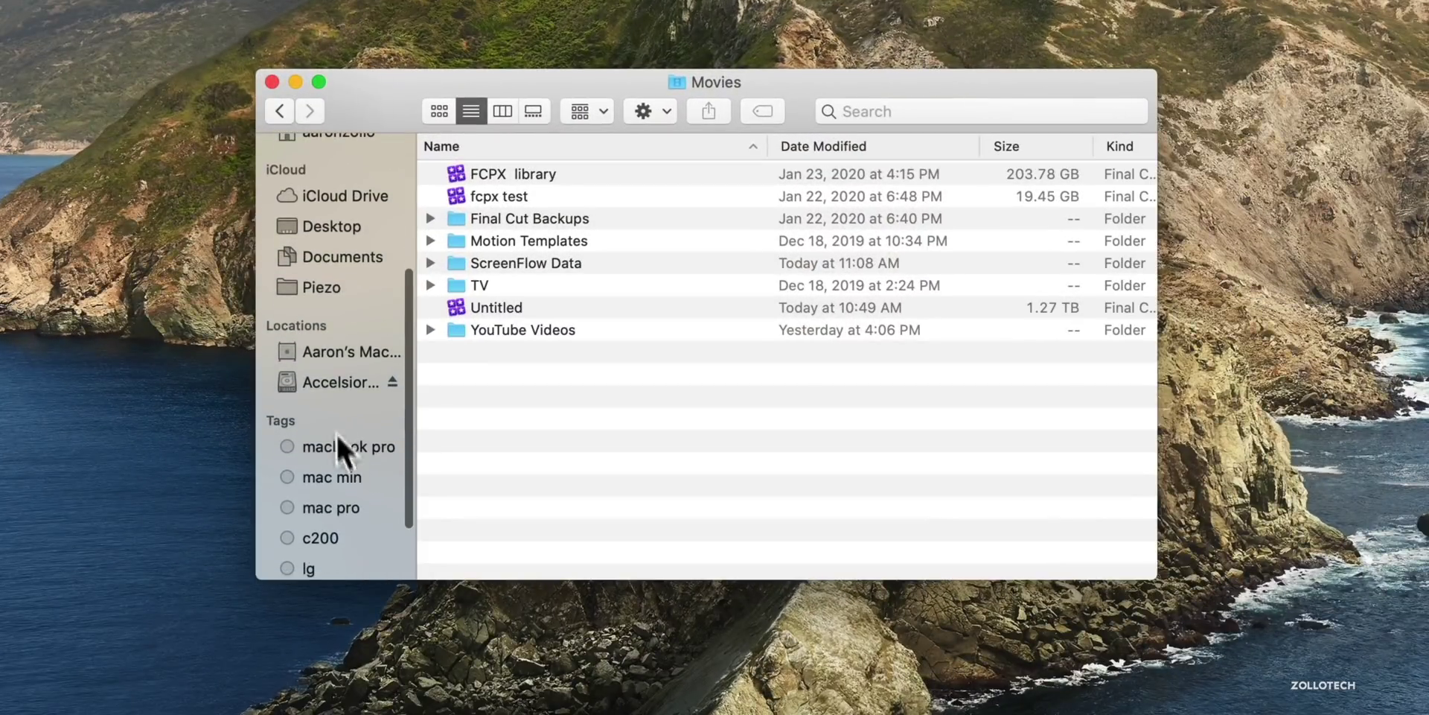
{"action": "left_click", "coordinate": [332, 383]}
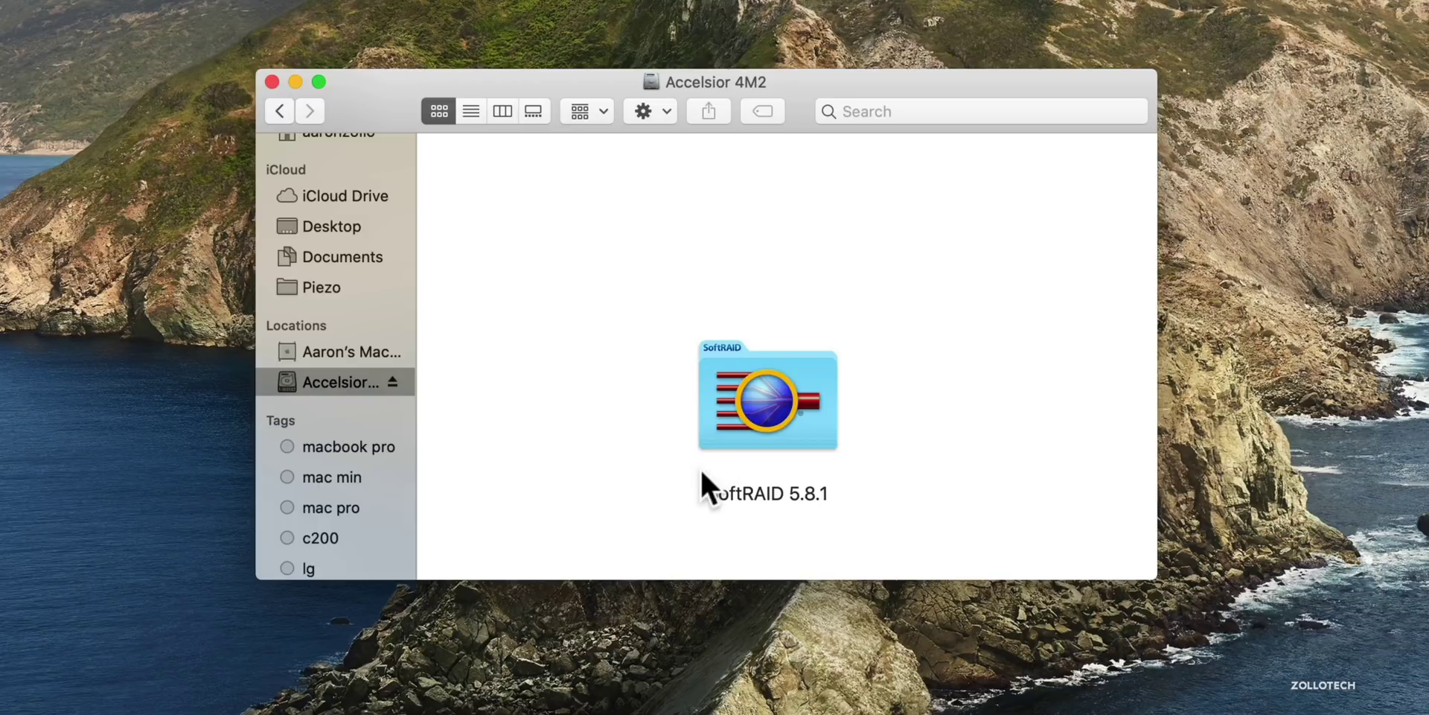
{"action": "double_click", "coordinate": [753, 405]}
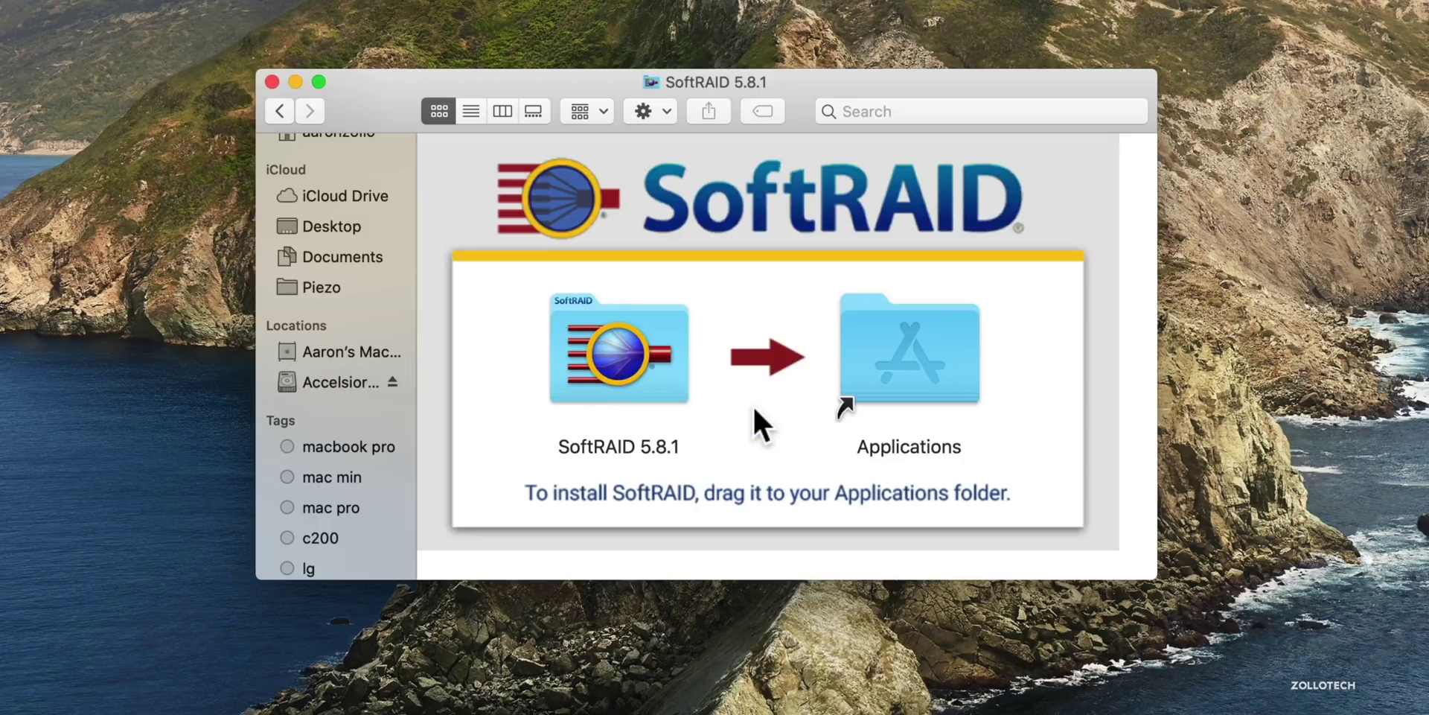
{"action": "left_click", "coordinate": [280, 111]}
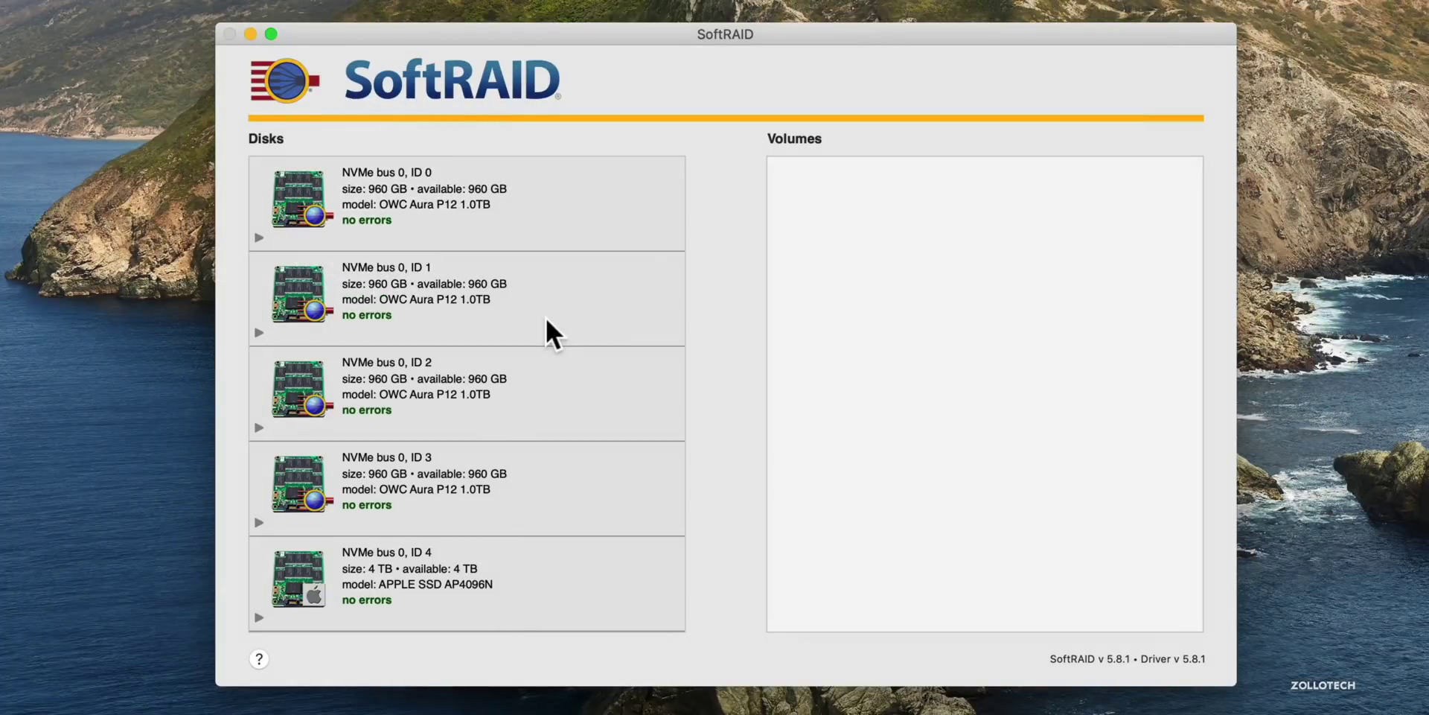
Select OWC disks ID 0 through ID 3 and start a new volume from them
{"action": "left_click", "coordinate": [520, 207]}
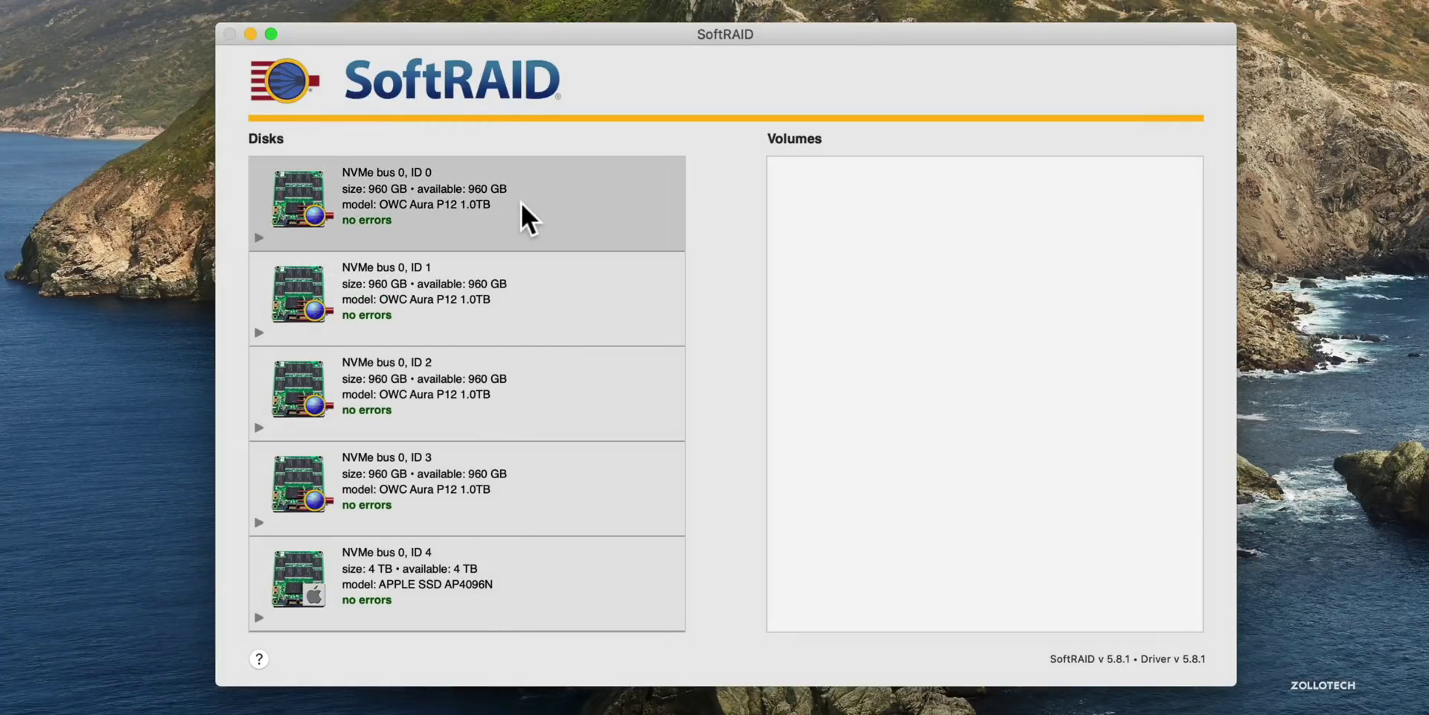
{"action": "left_click", "coordinate": [521, 499], "text": "shift"}
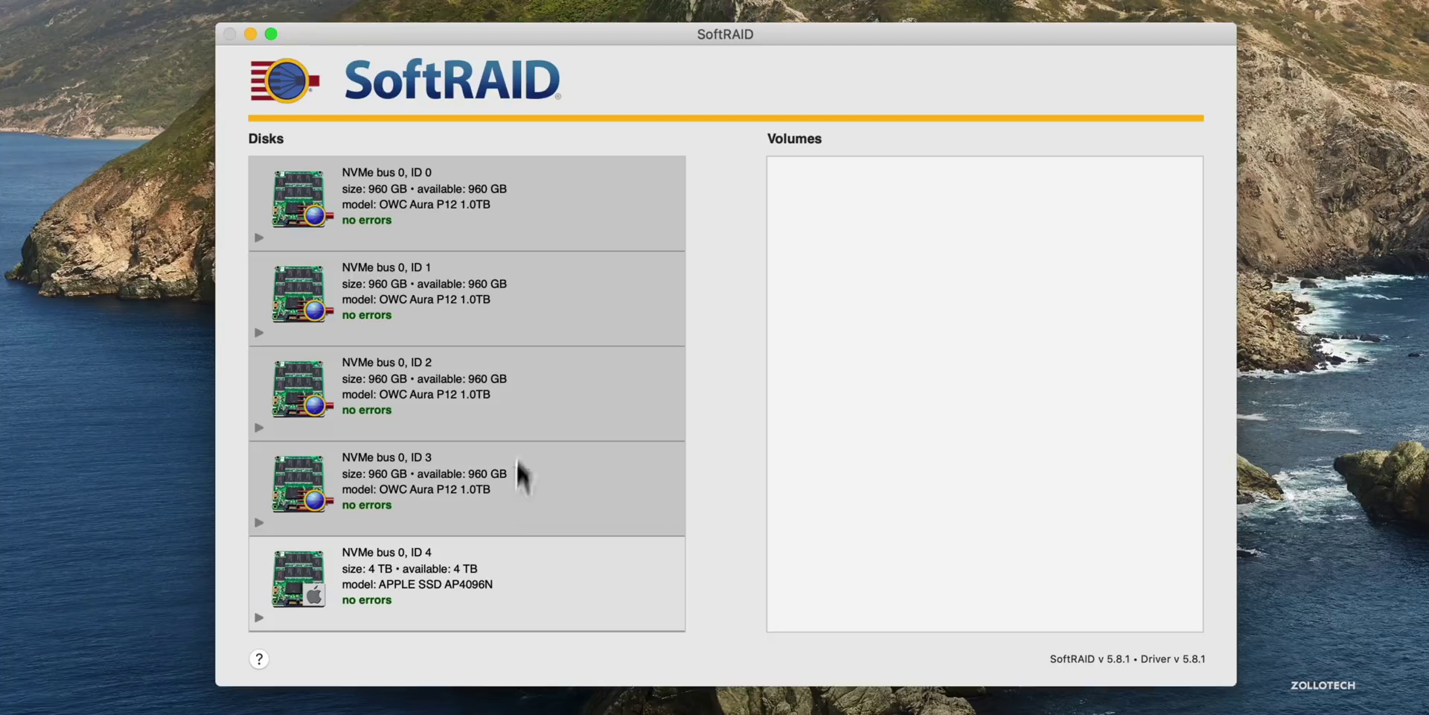
{"action": "right_click", "coordinate": [526, 377]}
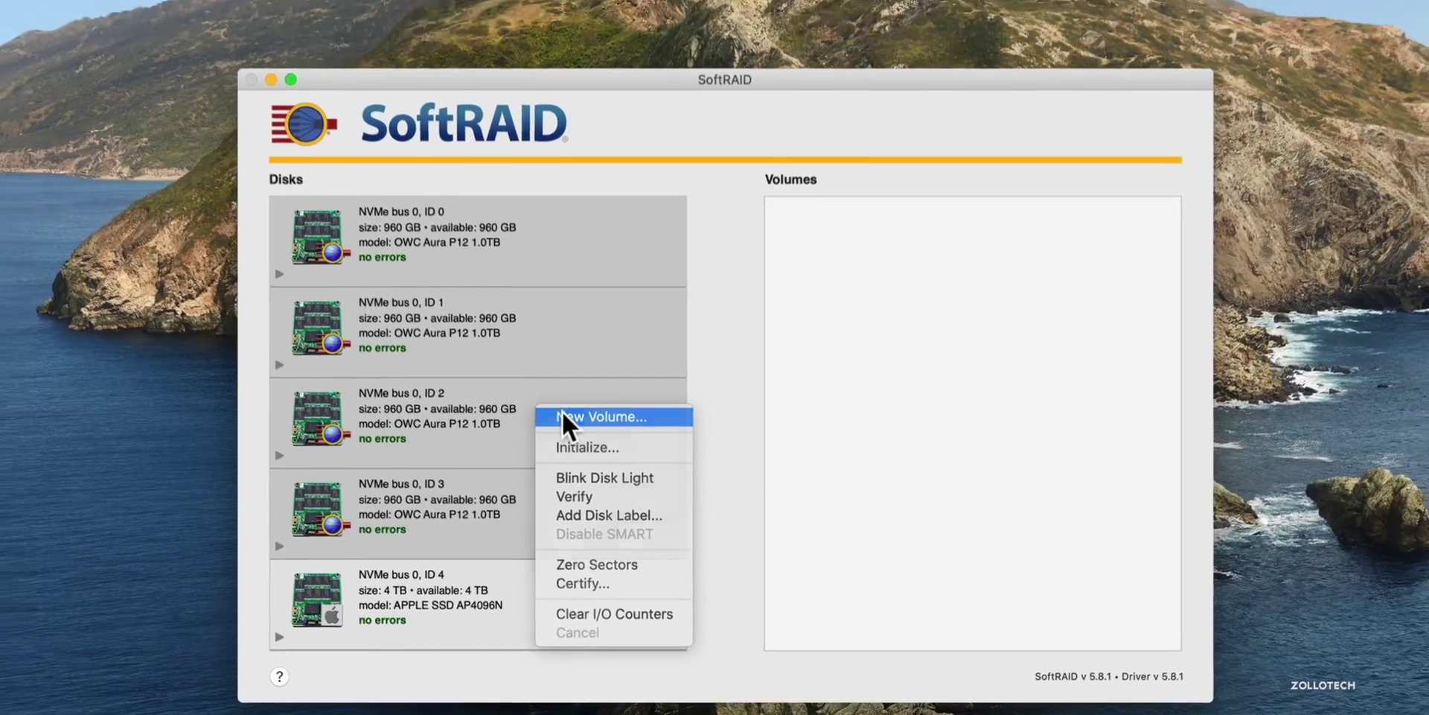
{"action": "left_click", "coordinate": [556, 384]}
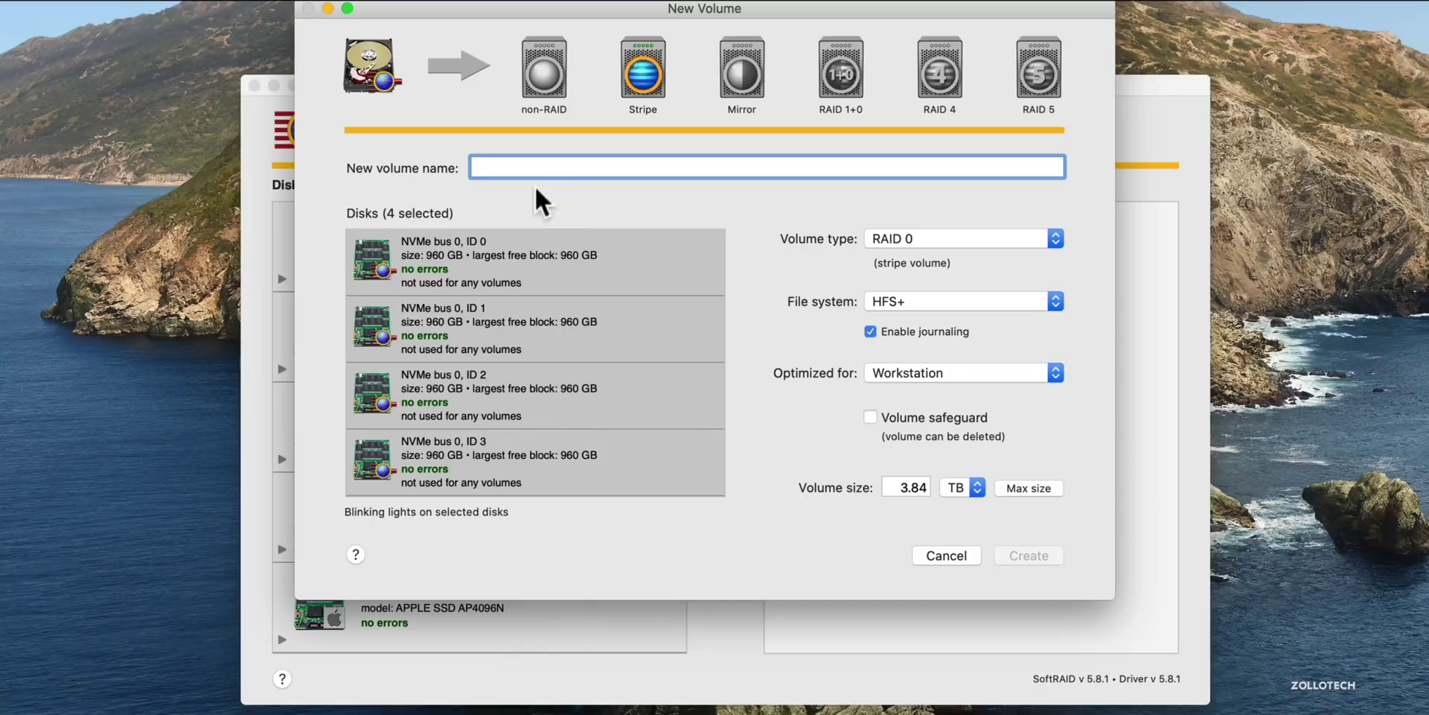
Name the new volume 'FCPX Scratch', fixing the miscapitalised C
{"action": "type", "text": "FCPX"}
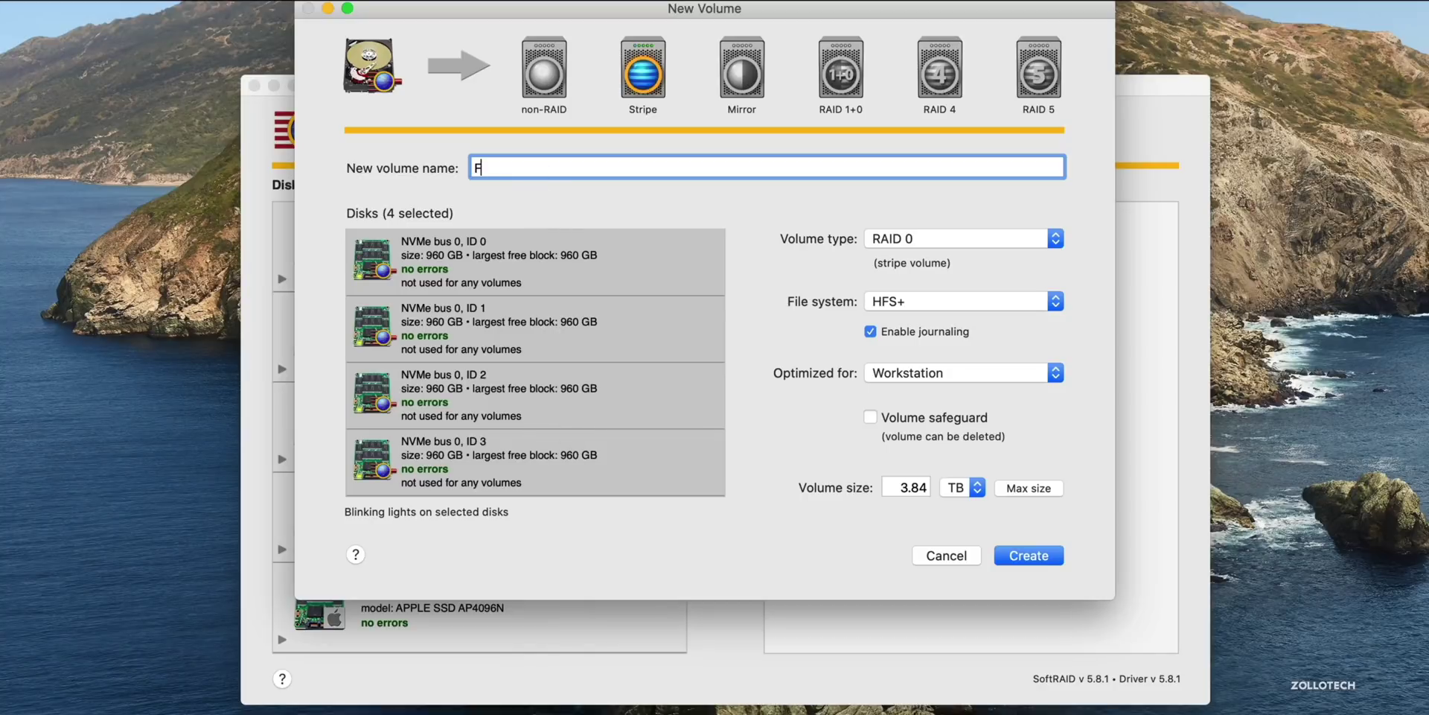
{"action": "type", "text": " SCratch"}
{"action": "left_click", "coordinate": [523, 168]}
{"action": "key", "text": "BackSpace"}
{"action": "type", "text": "c"}
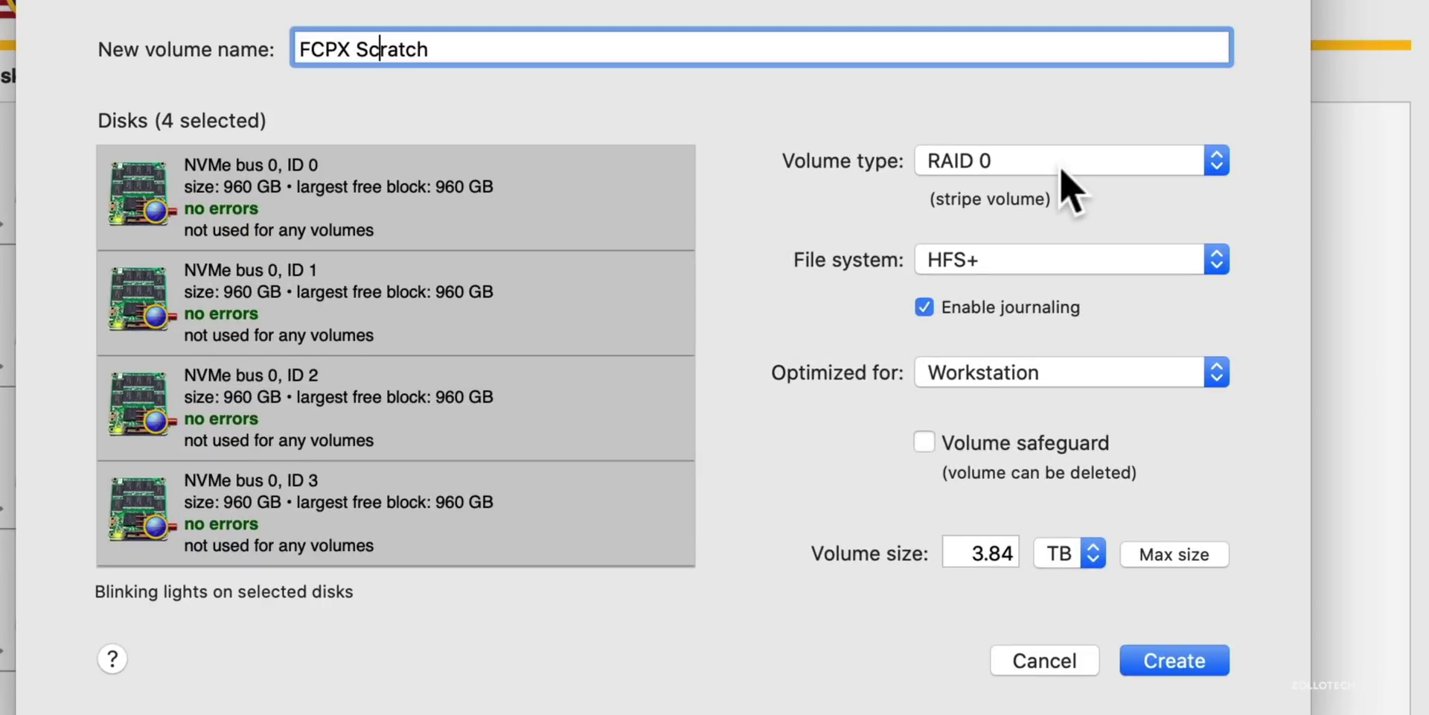
Set the volume to RAID 0, HFS+, optimized for Digital Video
{"action": "left_click", "coordinate": [1063, 168]}
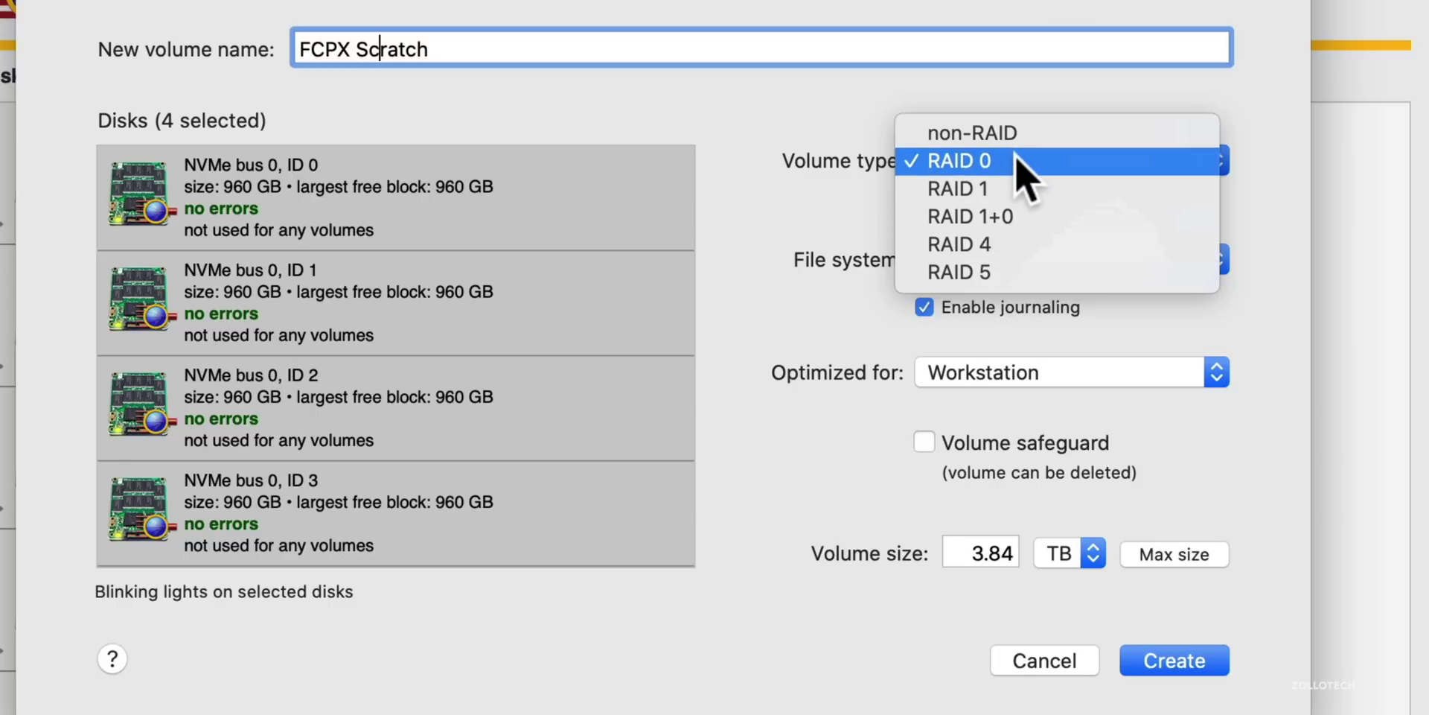
{"action": "left_click", "coordinate": [1026, 173]}
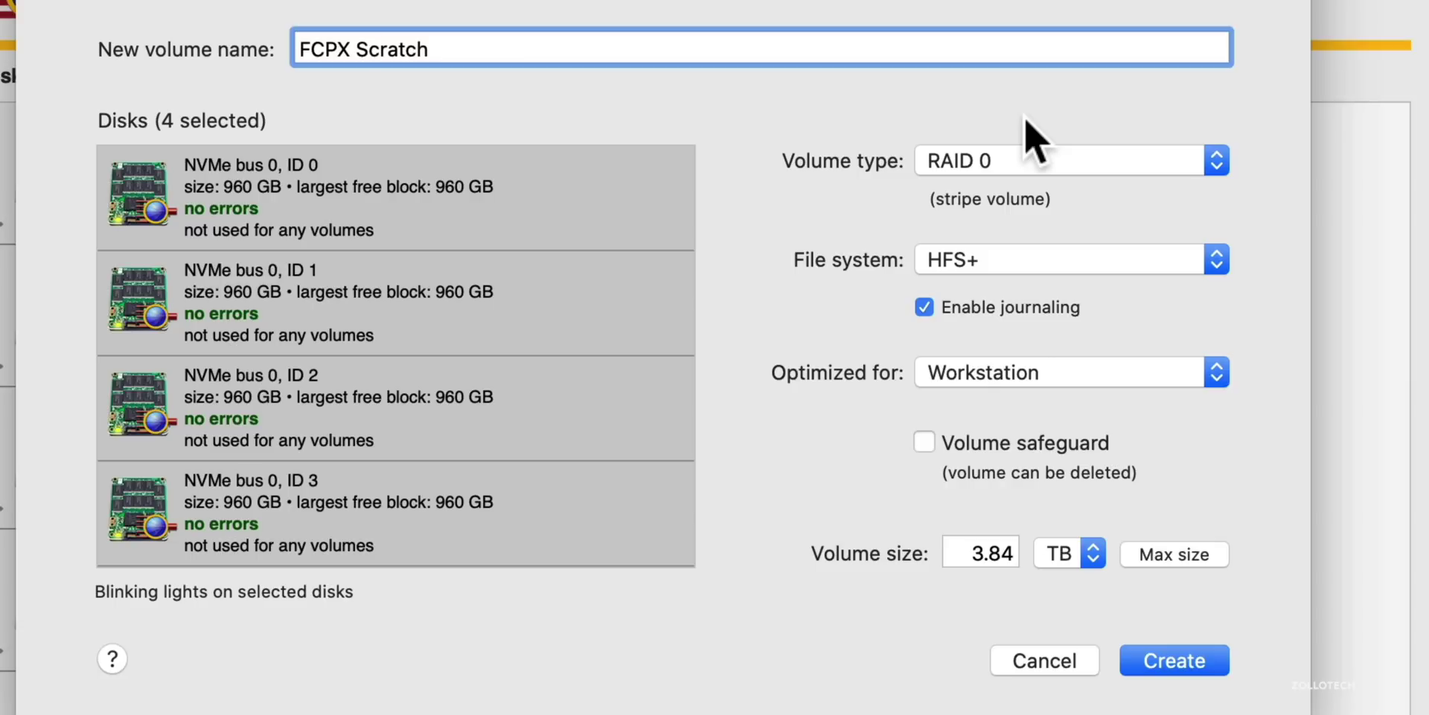
{"action": "left_click", "coordinate": [1213, 262]}
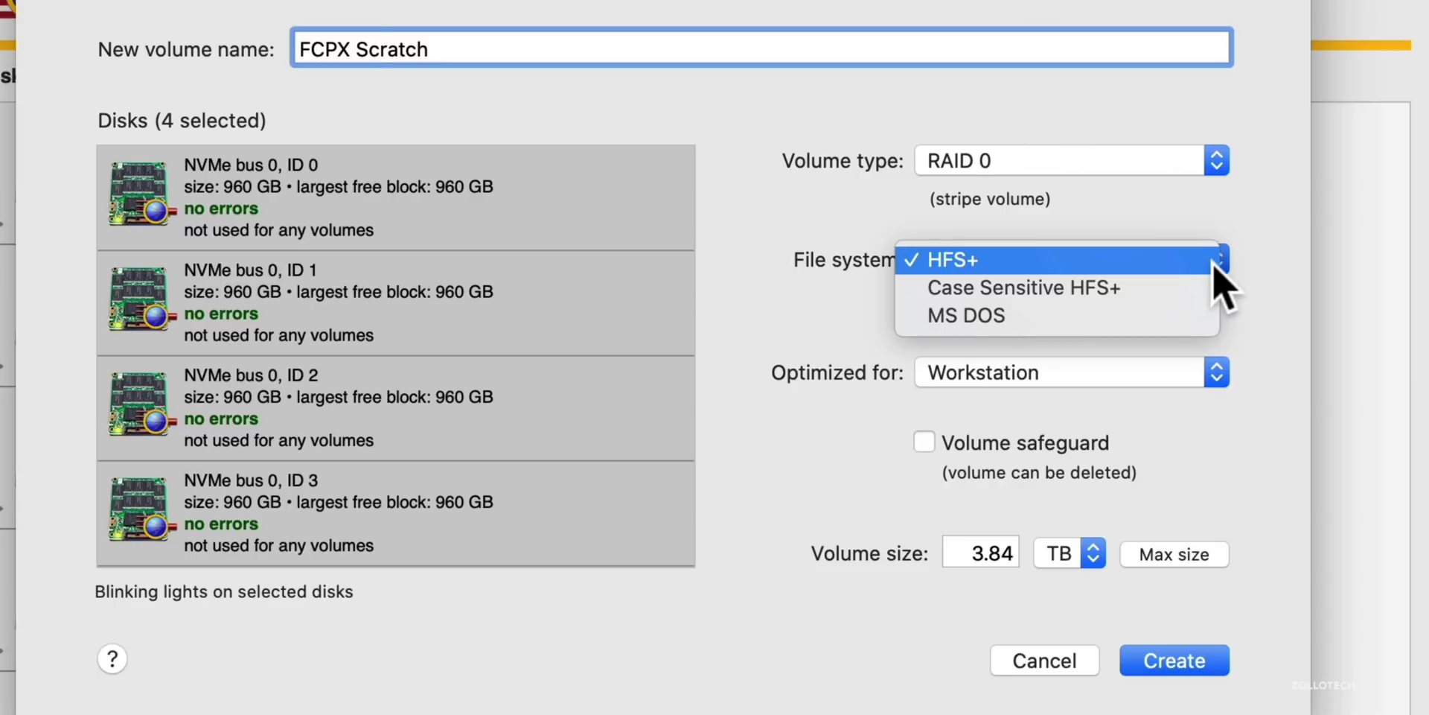
{"action": "left_click", "coordinate": [1214, 267]}
{"action": "left_click", "coordinate": [1200, 372]}
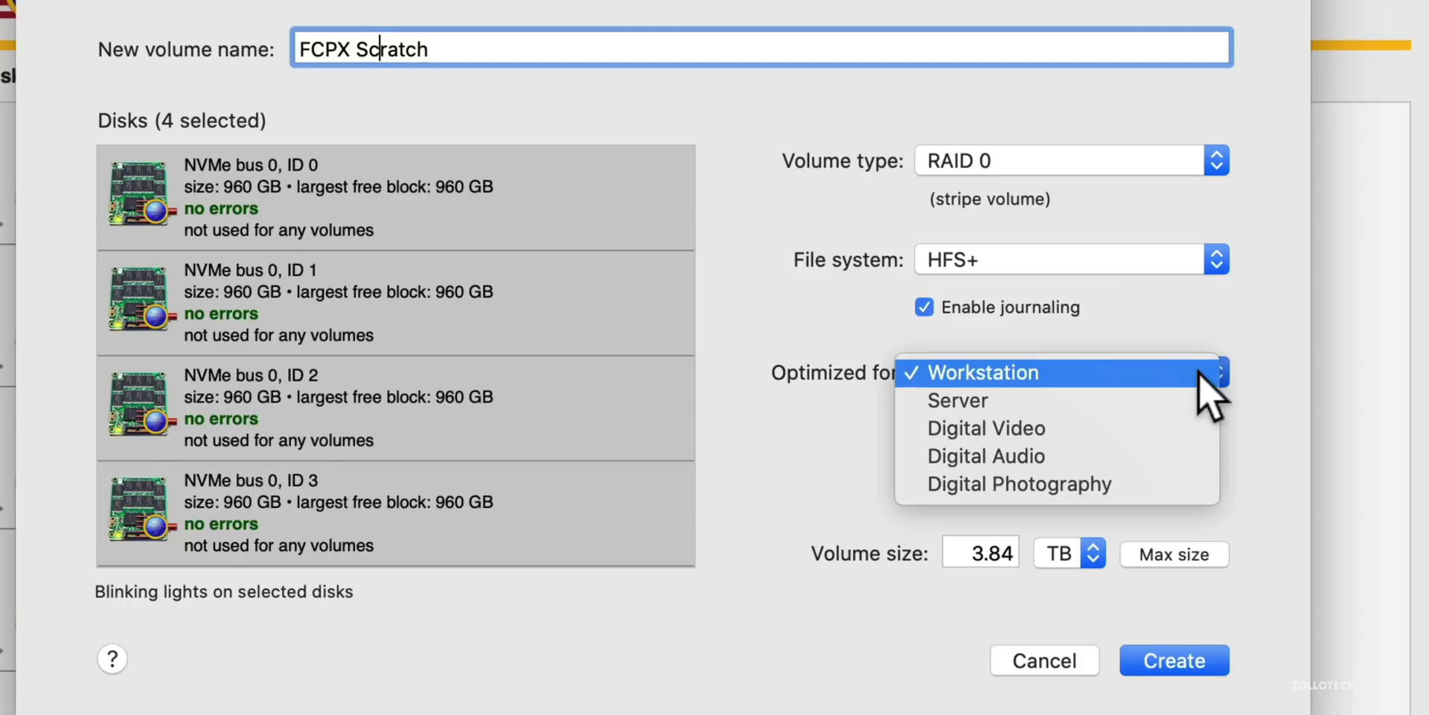
{"action": "left_click", "coordinate": [1109, 436]}
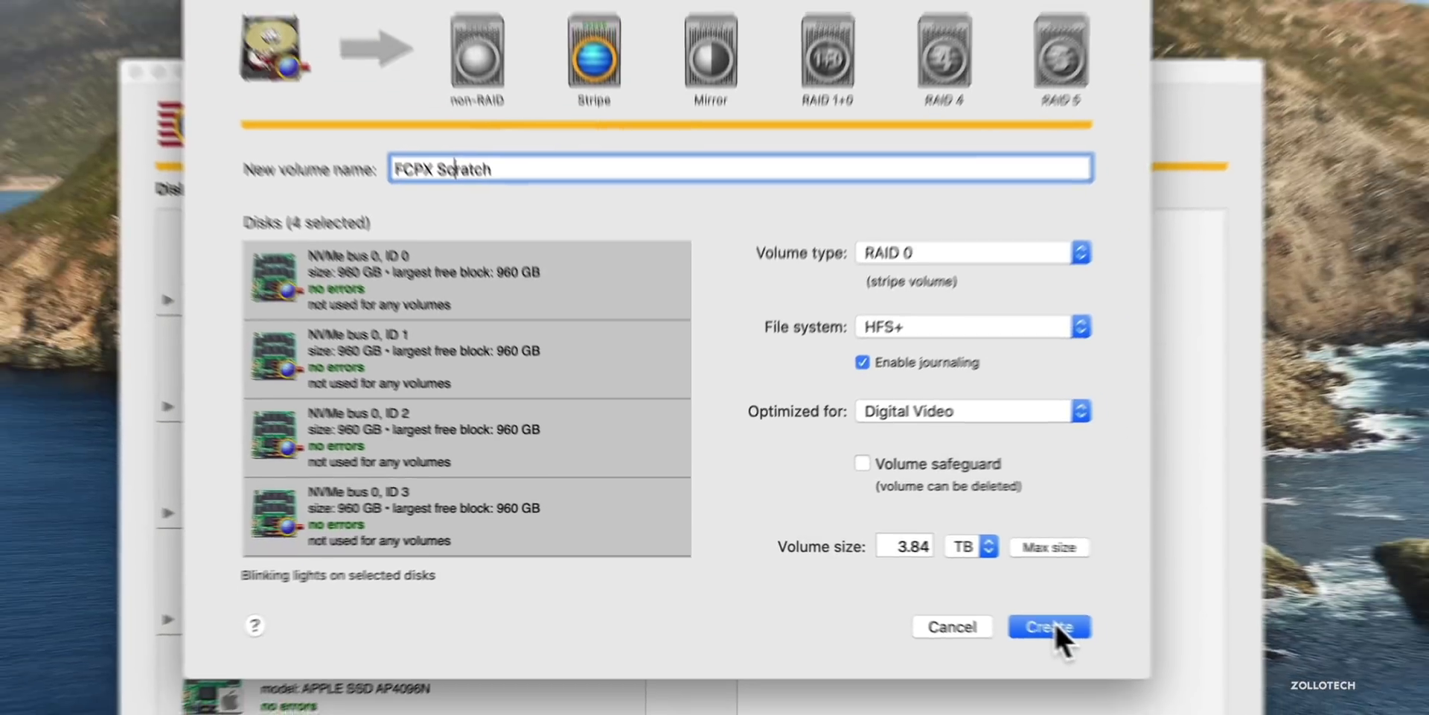
Create the volume with a 128 KB stripe unit and decline Time Machine use
{"action": "left_click", "coordinate": [1184, 661]}
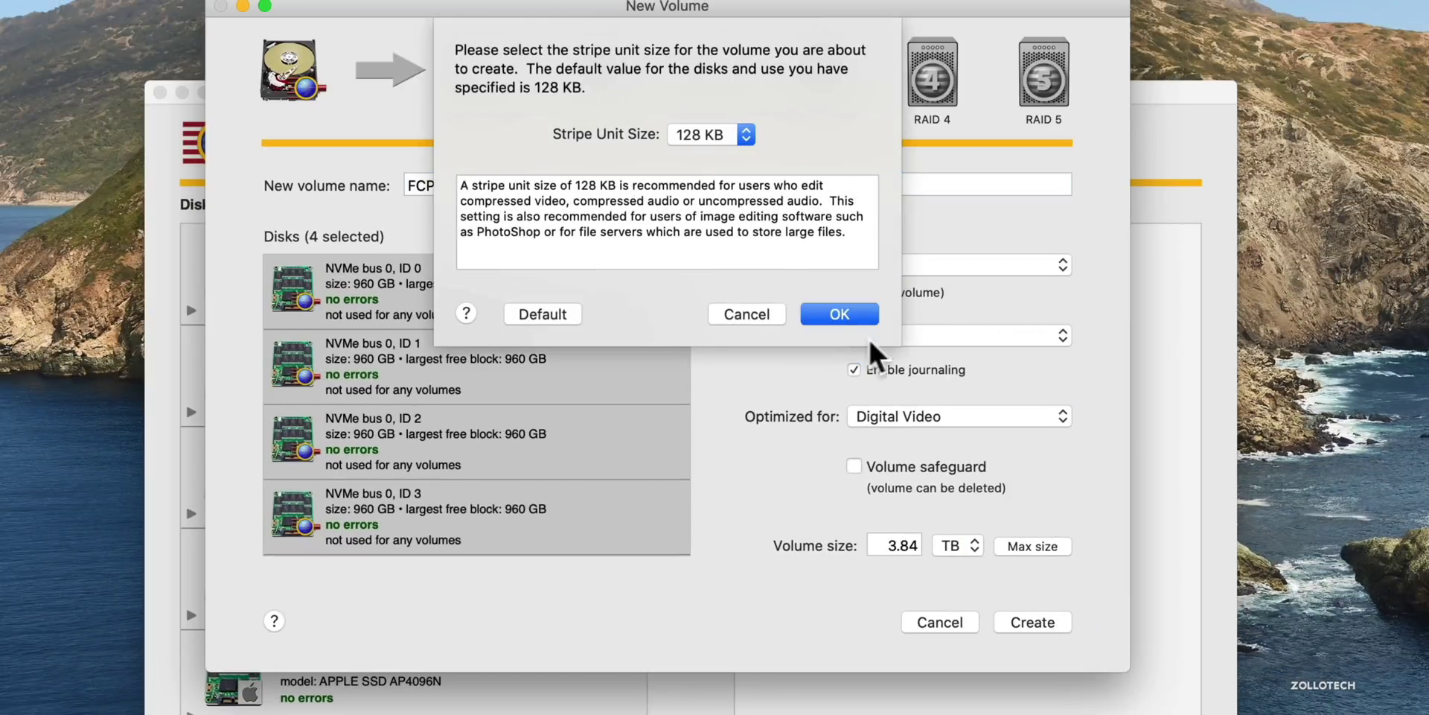
{"action": "left_click", "coordinate": [840, 314]}
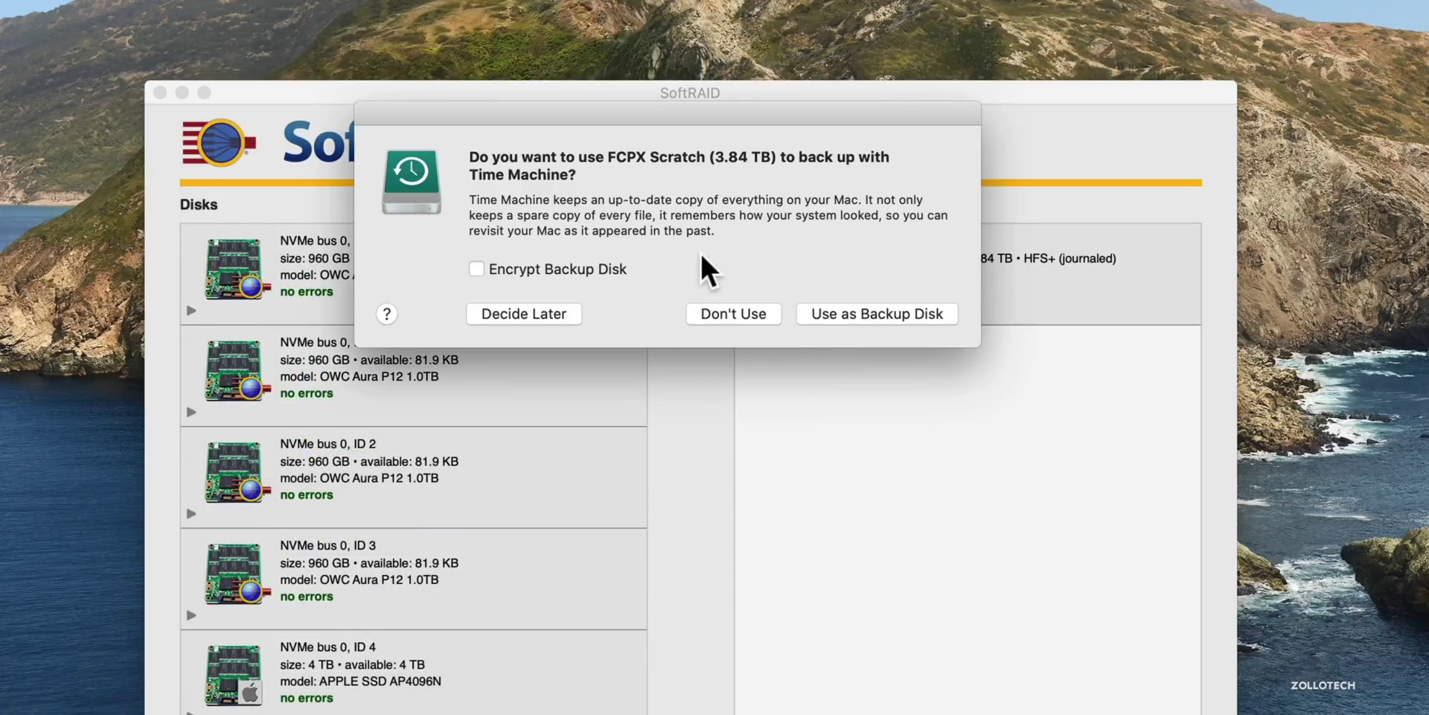
{"action": "left_click", "coordinate": [736, 312]}
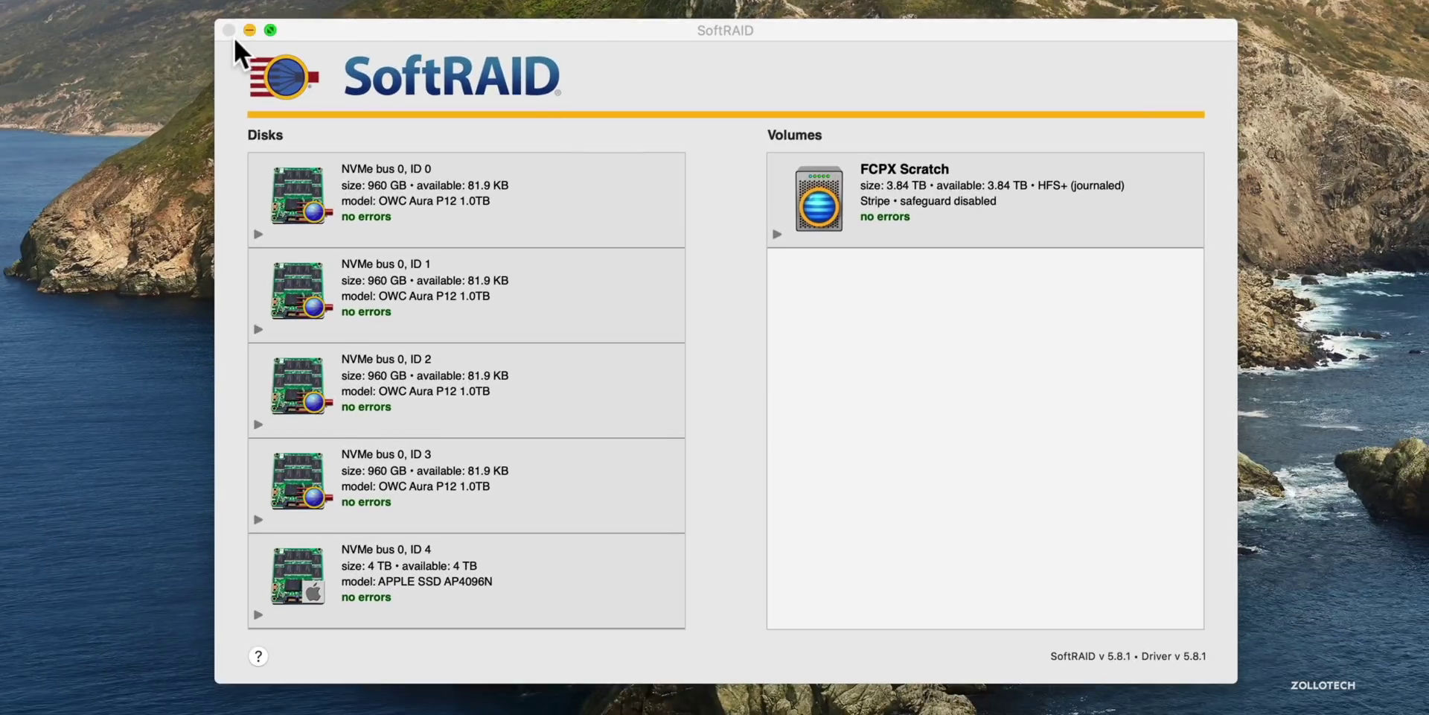
{"action": "left_click", "coordinate": [741, 307]}
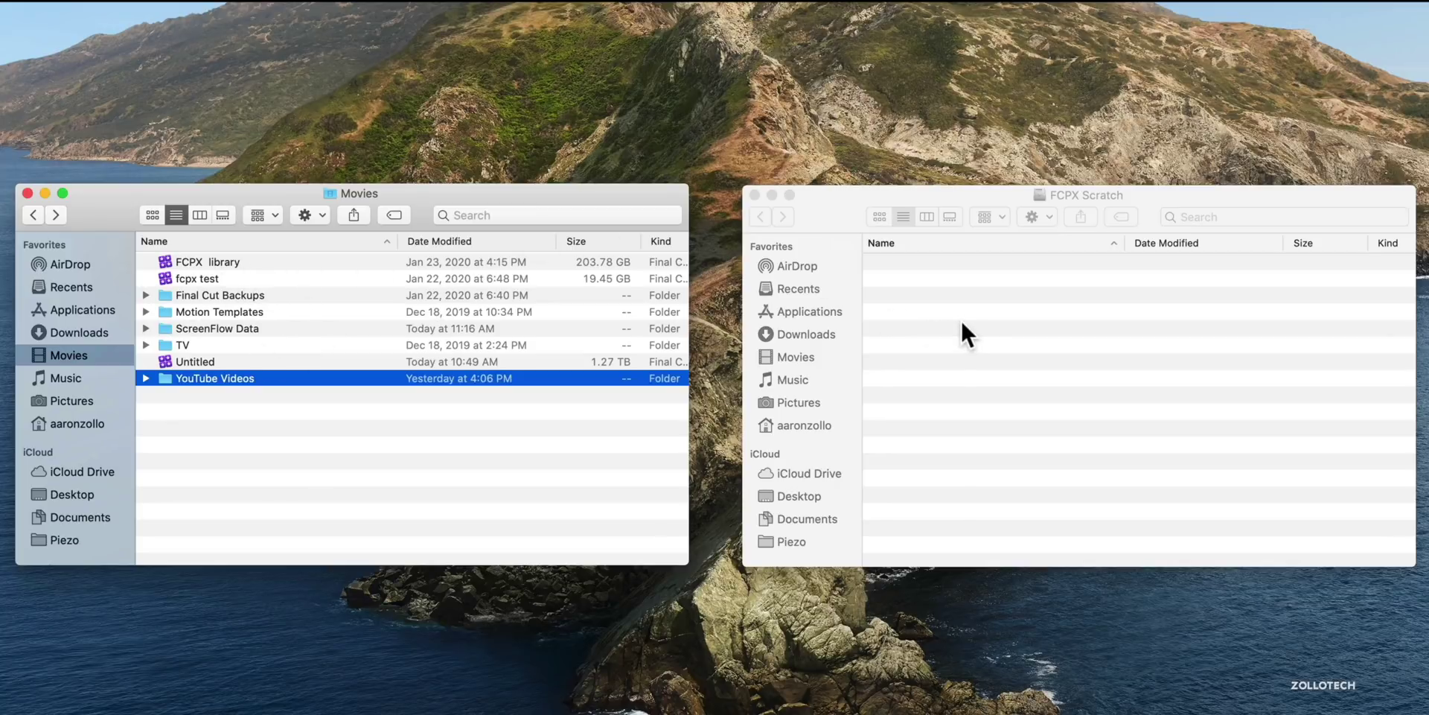
Copy the fcpx test library and YouTube Videos folder from Movies onto FCPX Scratch
{"action": "left_click", "coordinate": [221, 278]}
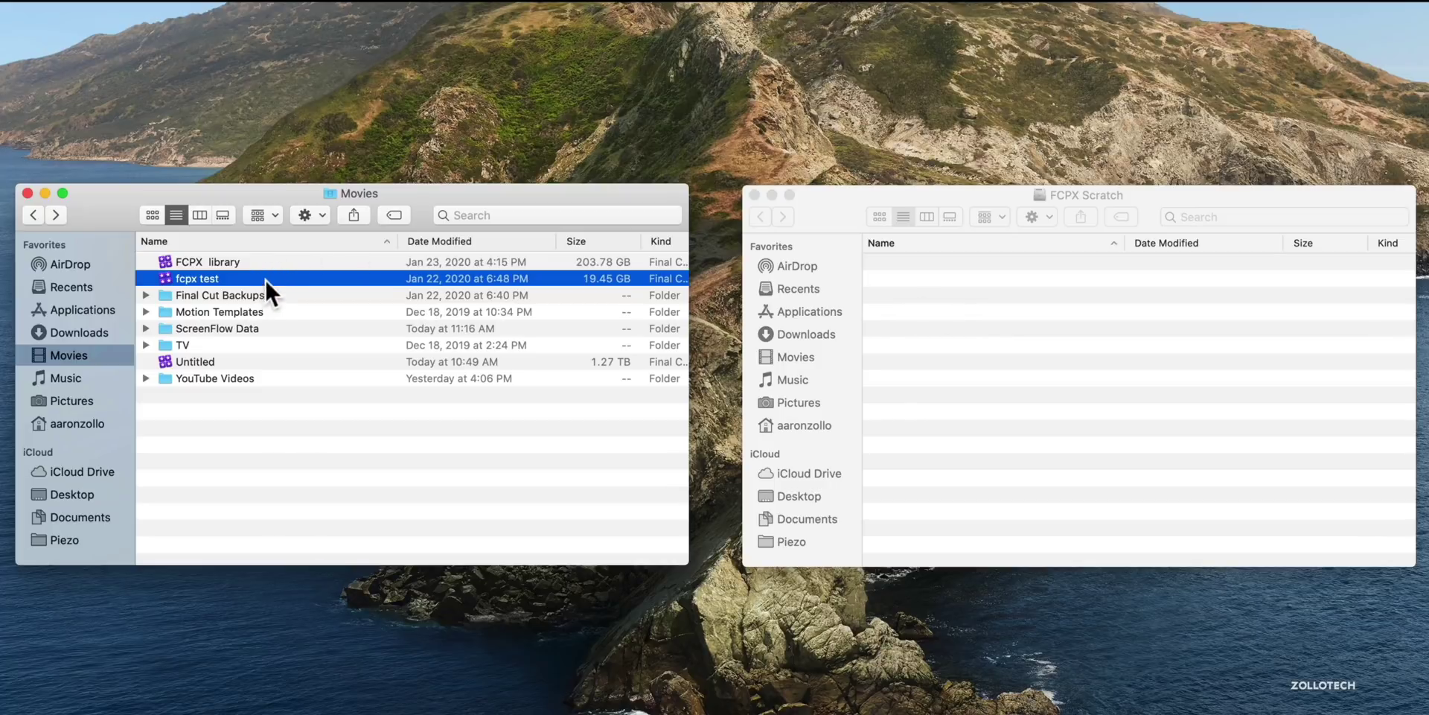
{"action": "left_click_drag", "start_coordinate": [265, 278], "coordinate": [967, 330]}
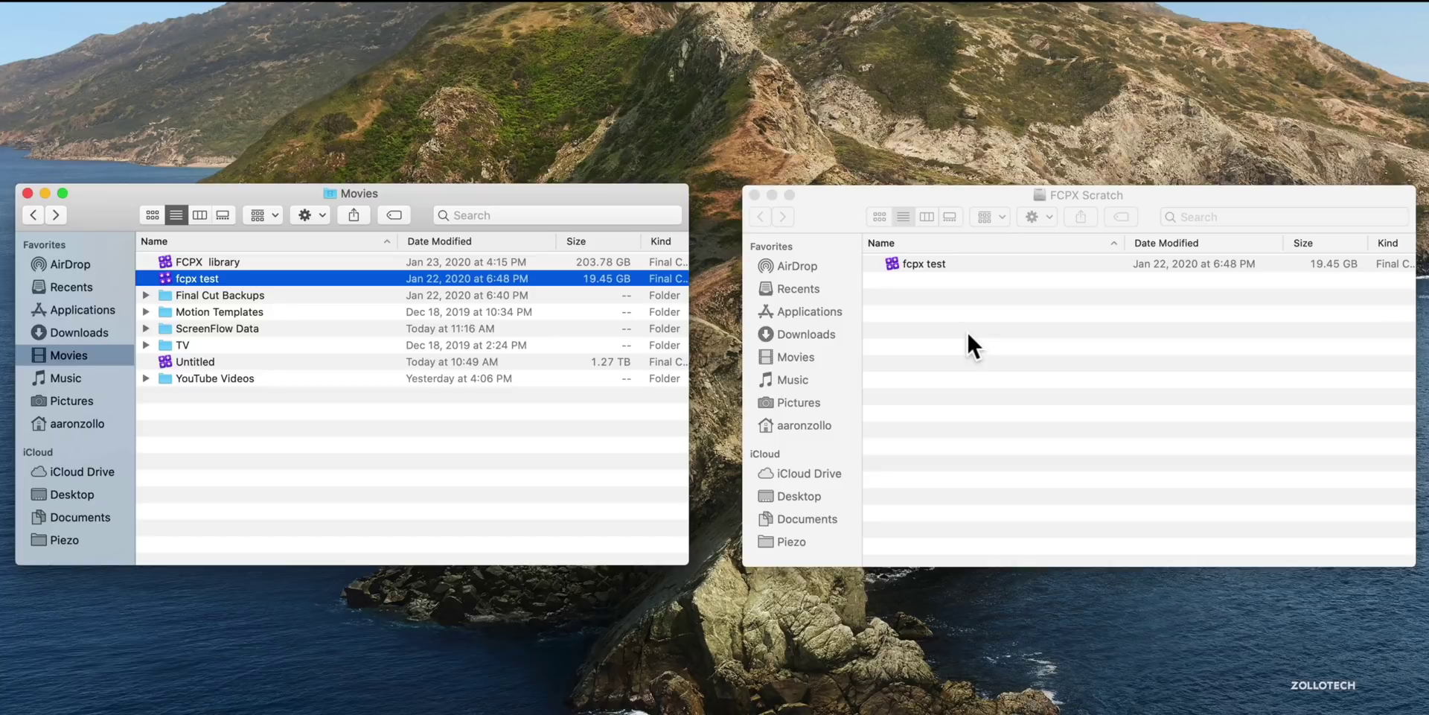
{"action": "left_click", "coordinate": [216, 378]}
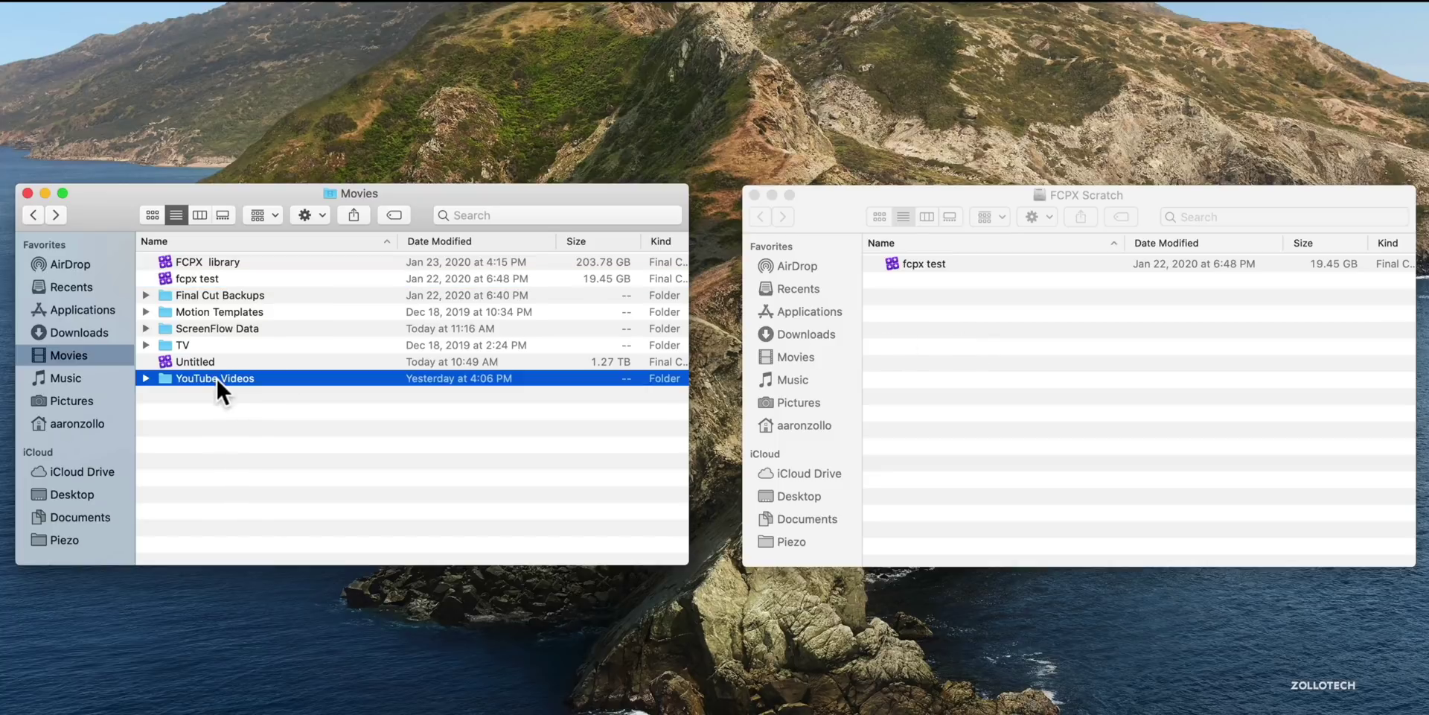
{"action": "left_click_drag", "start_coordinate": [195, 381], "coordinate": [951, 392]}
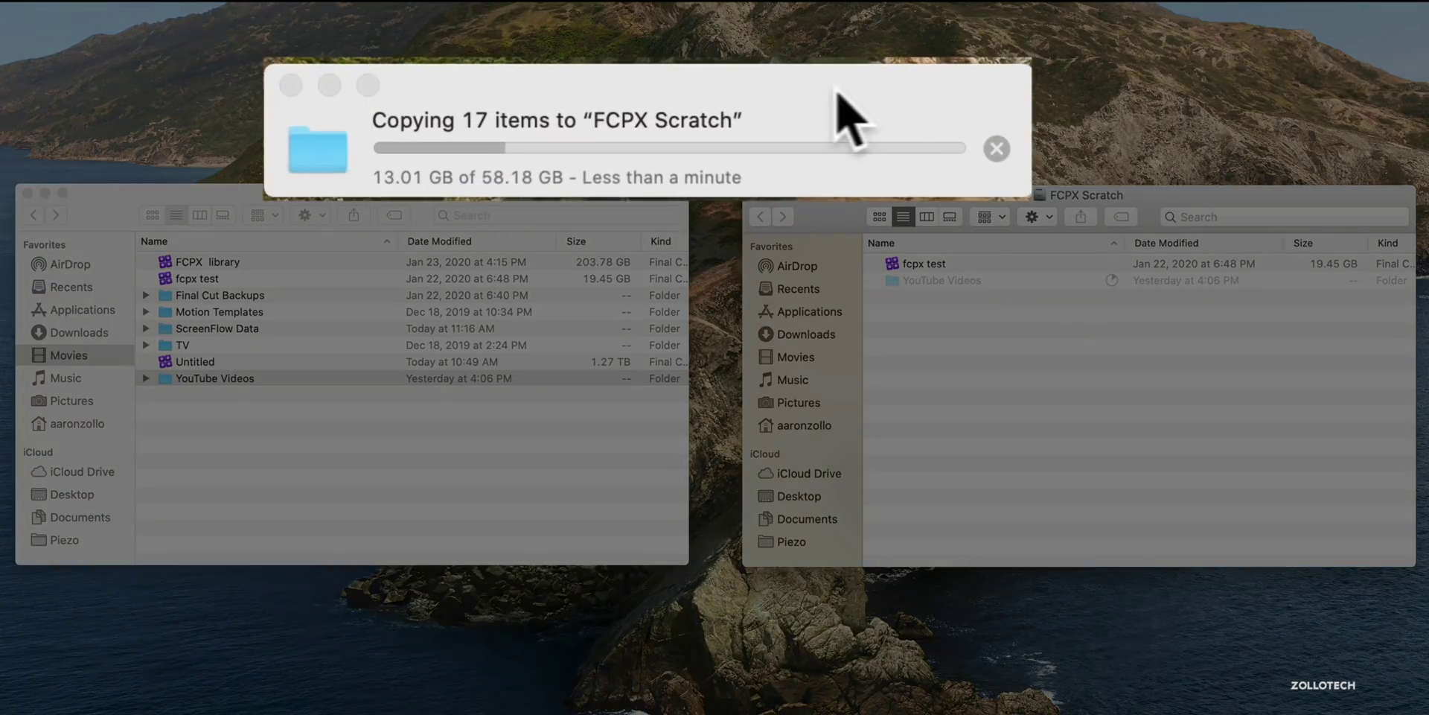
{"action": "left_click", "coordinate": [823, 111]}
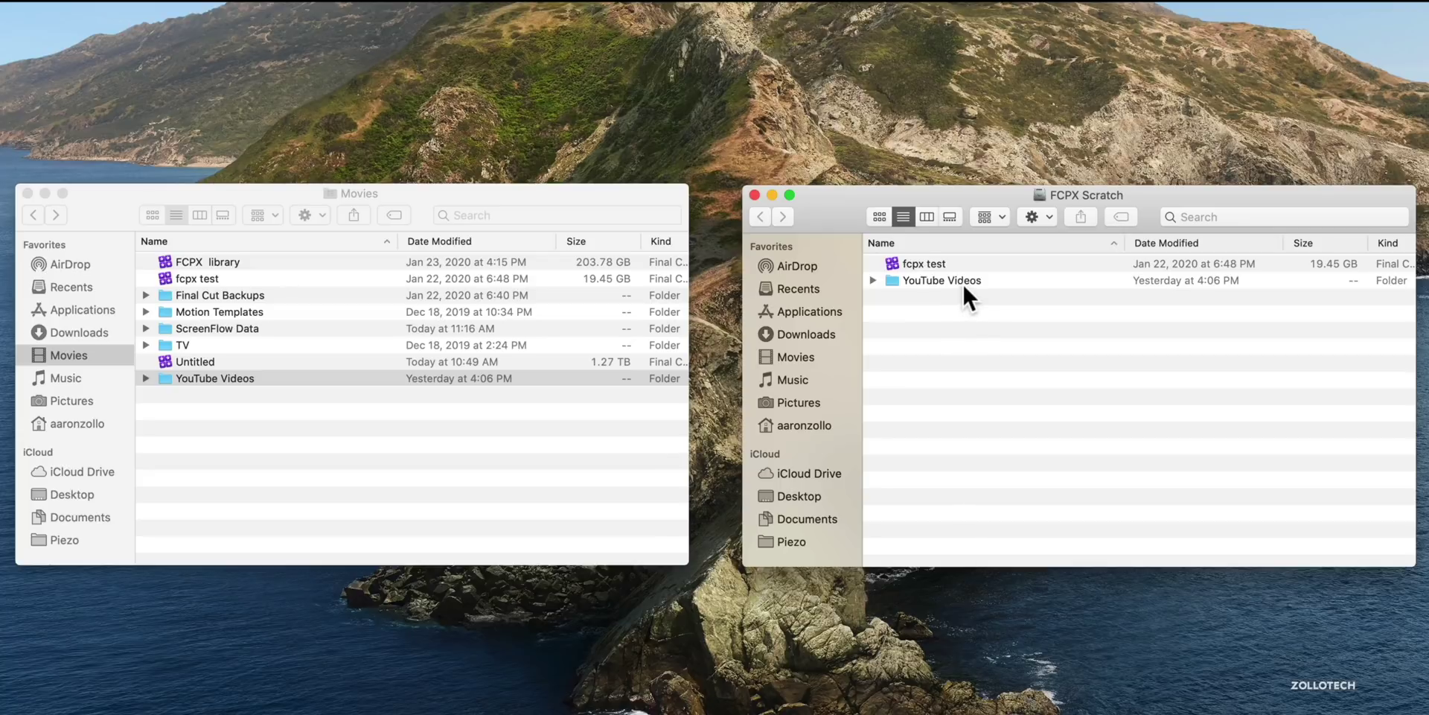
Close the Finder windows and set FCPX Scratch as the Disk Speed Test target drive
{"action": "left_click", "coordinate": [753, 194]}
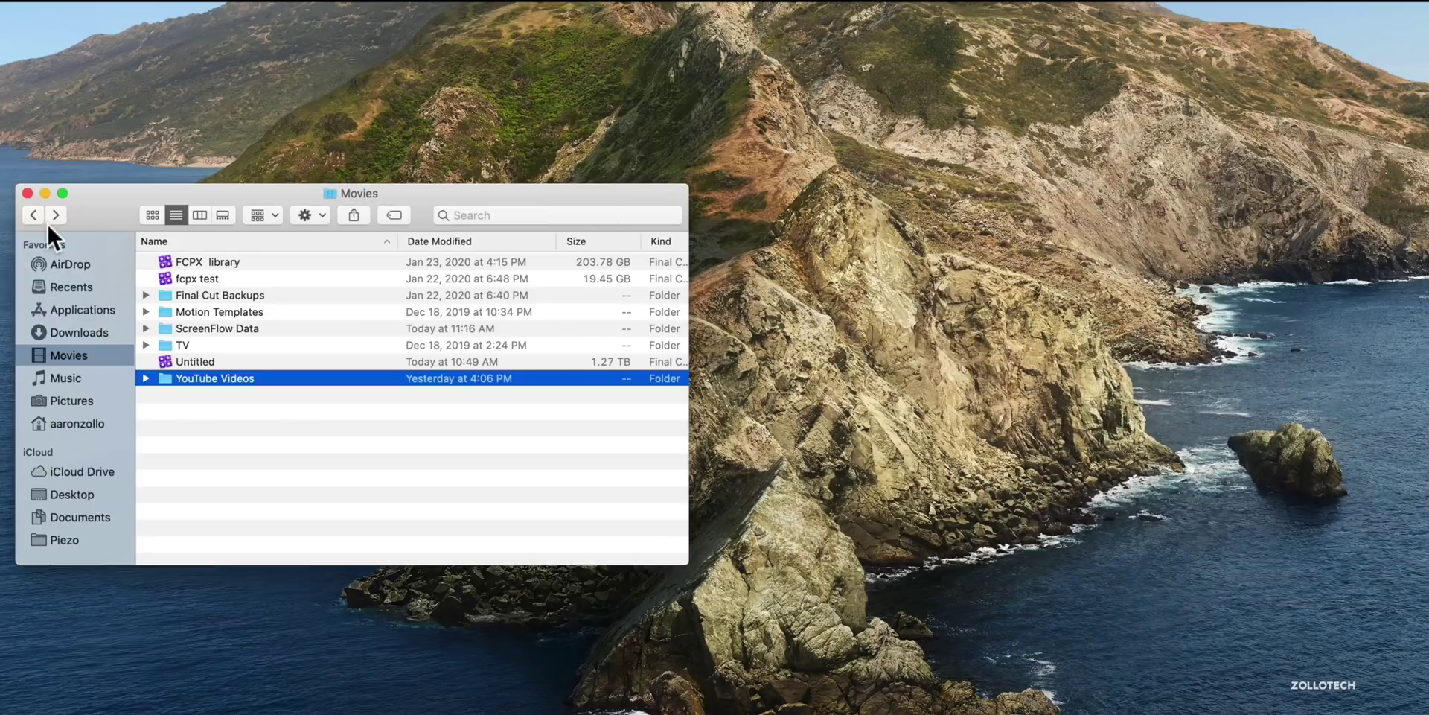
{"action": "left_click", "coordinate": [27, 193]}
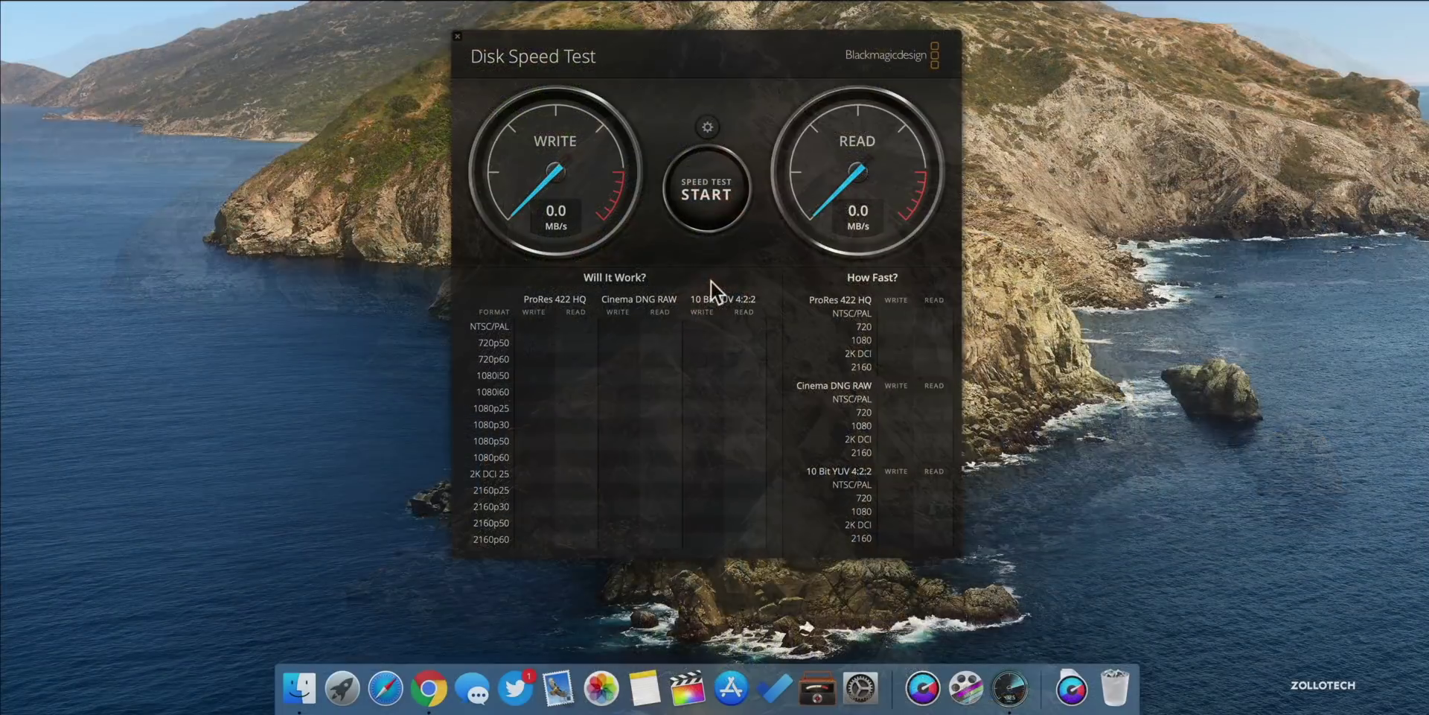
{"action": "left_click", "coordinate": [708, 128]}
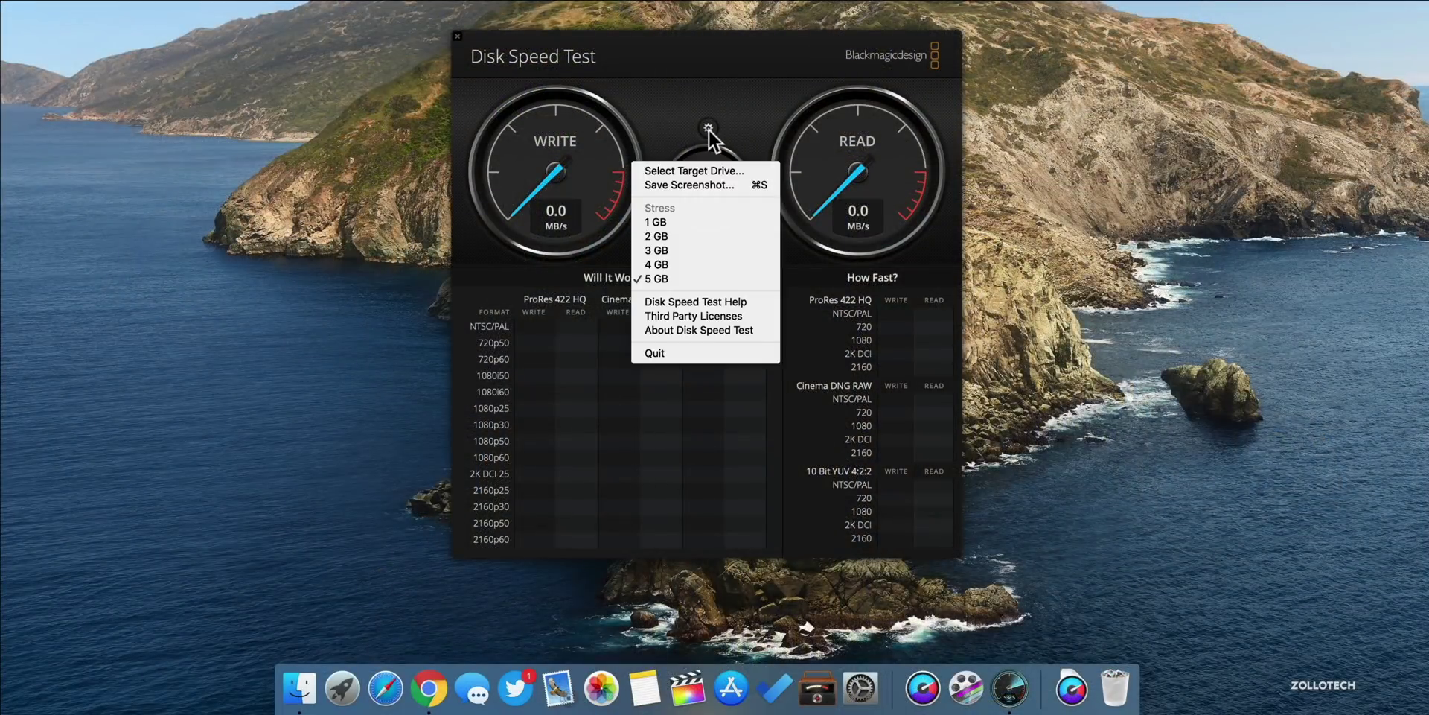
{"action": "left_click", "coordinate": [689, 171]}
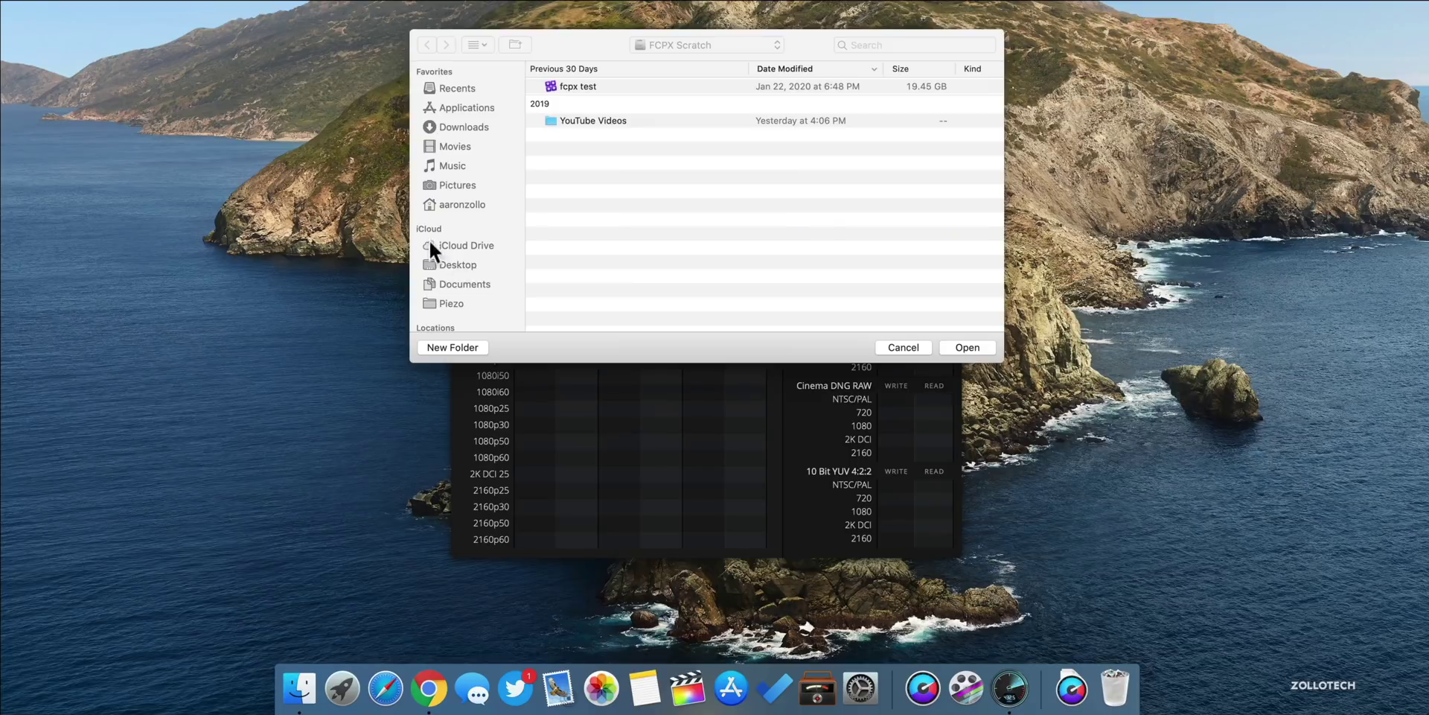
{"action": "left_click", "coordinate": [474, 264]}
{"action": "scroll", "coordinate": [473, 265], "scroll_direction": "down", "scroll_amount": 3}
{"action": "left_click", "coordinate": [471, 266]}
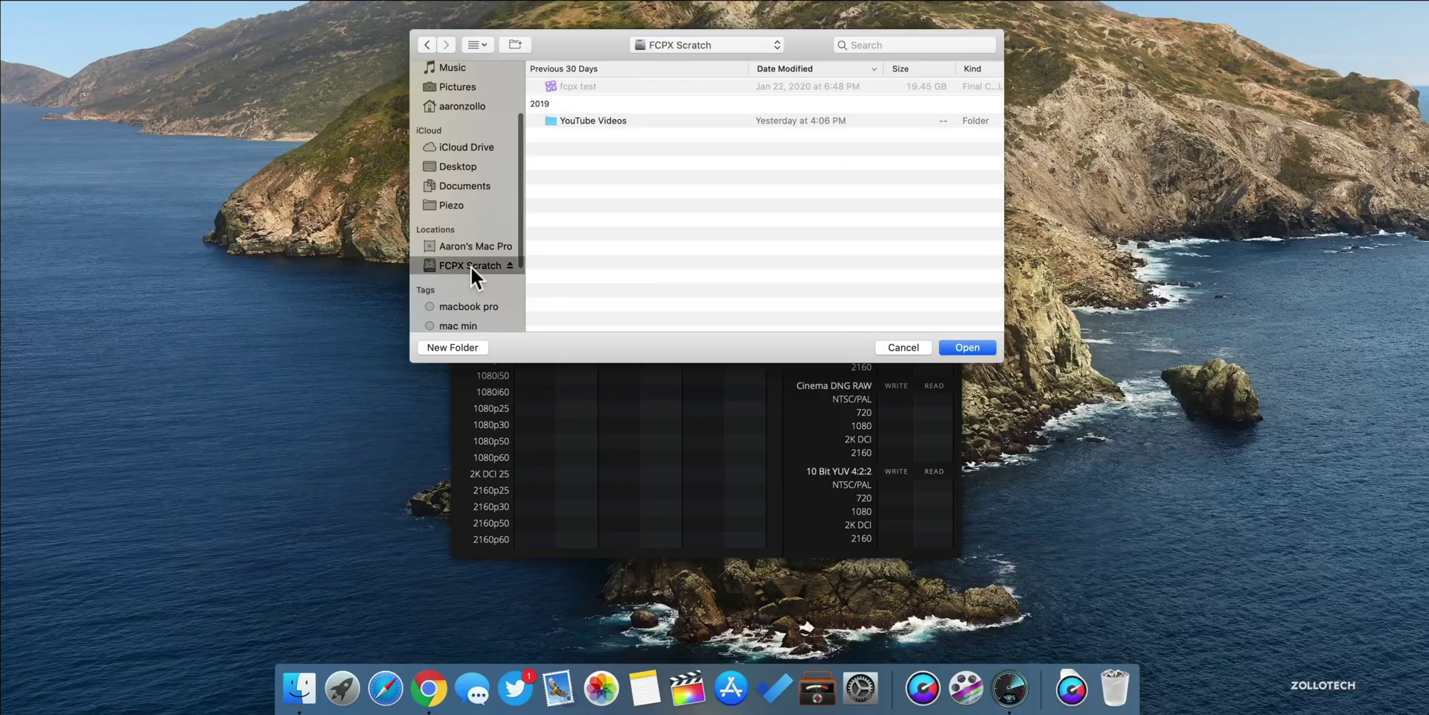
{"action": "left_click", "coordinate": [968, 346]}
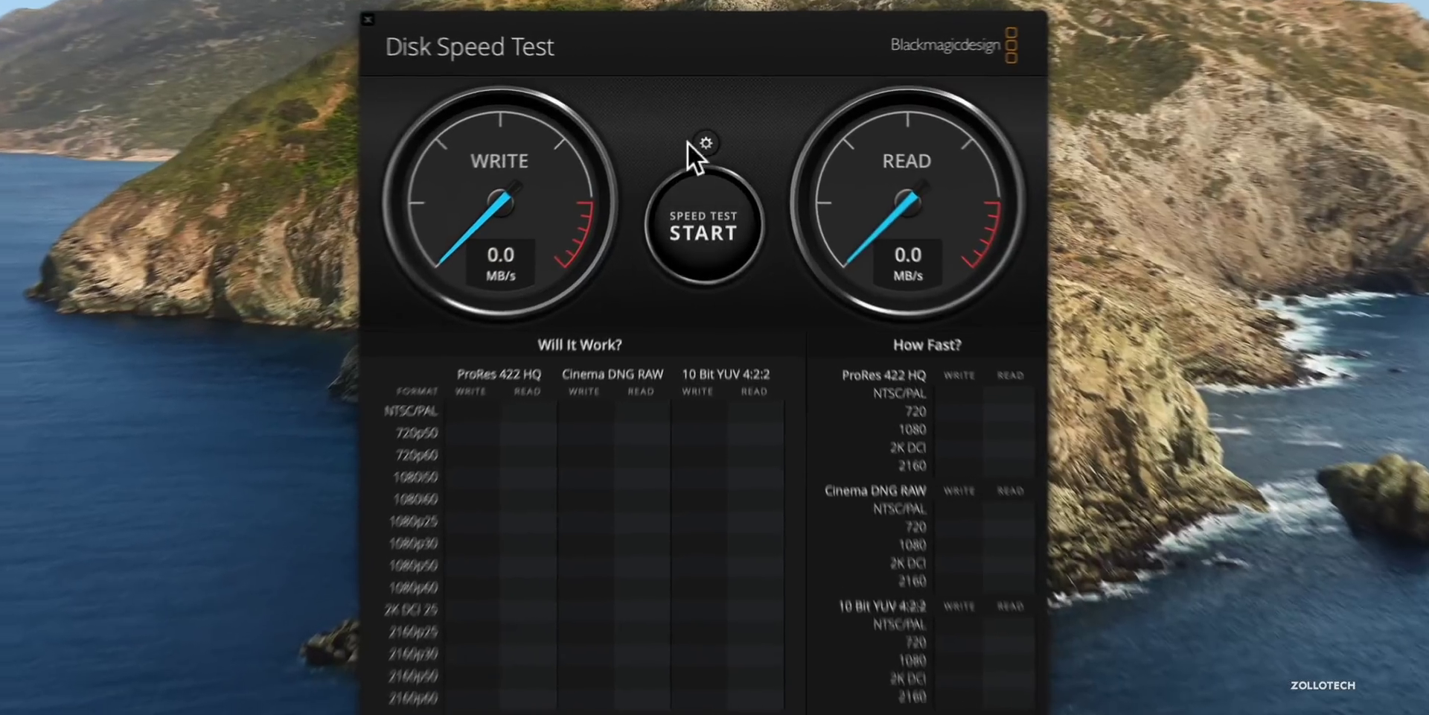
Run a 1 GB speed test on FCPX Scratch
{"action": "left_click", "coordinate": [708, 128]}
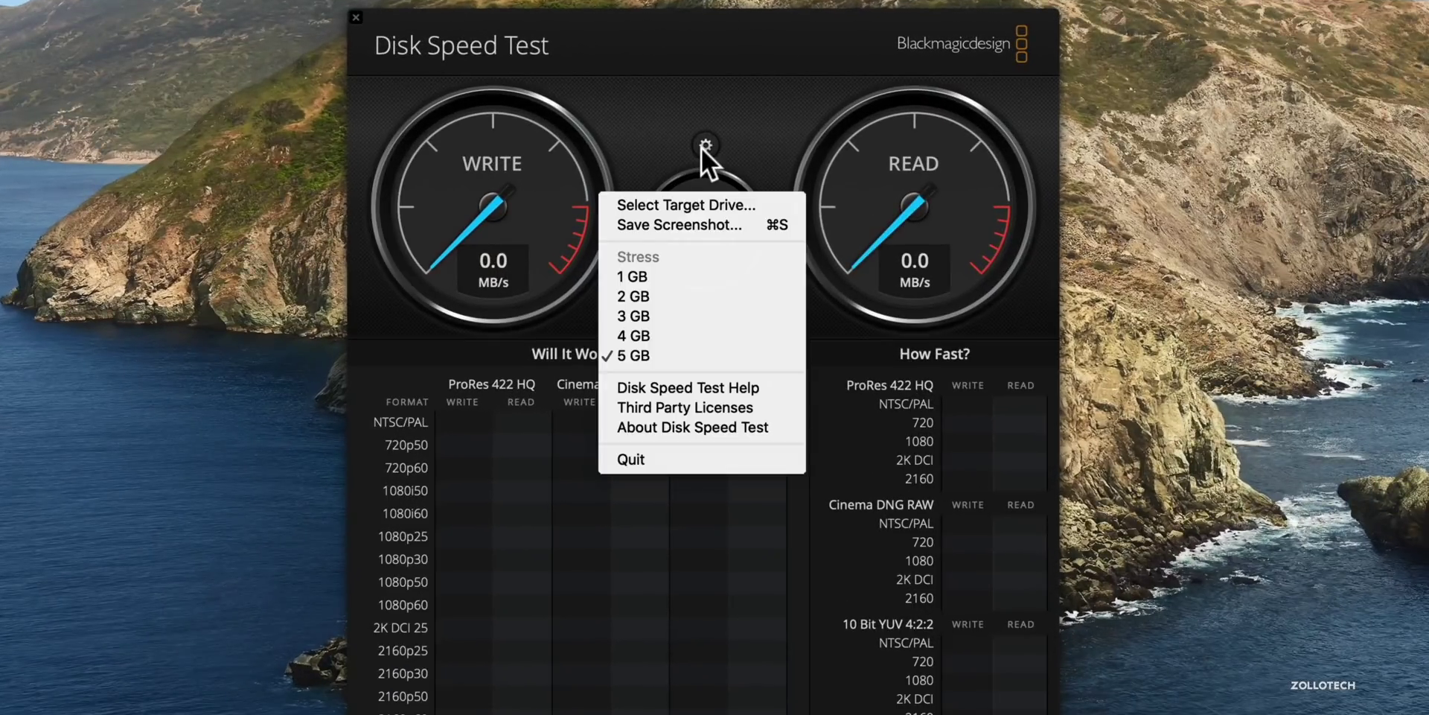
{"action": "left_click", "coordinate": [636, 275]}
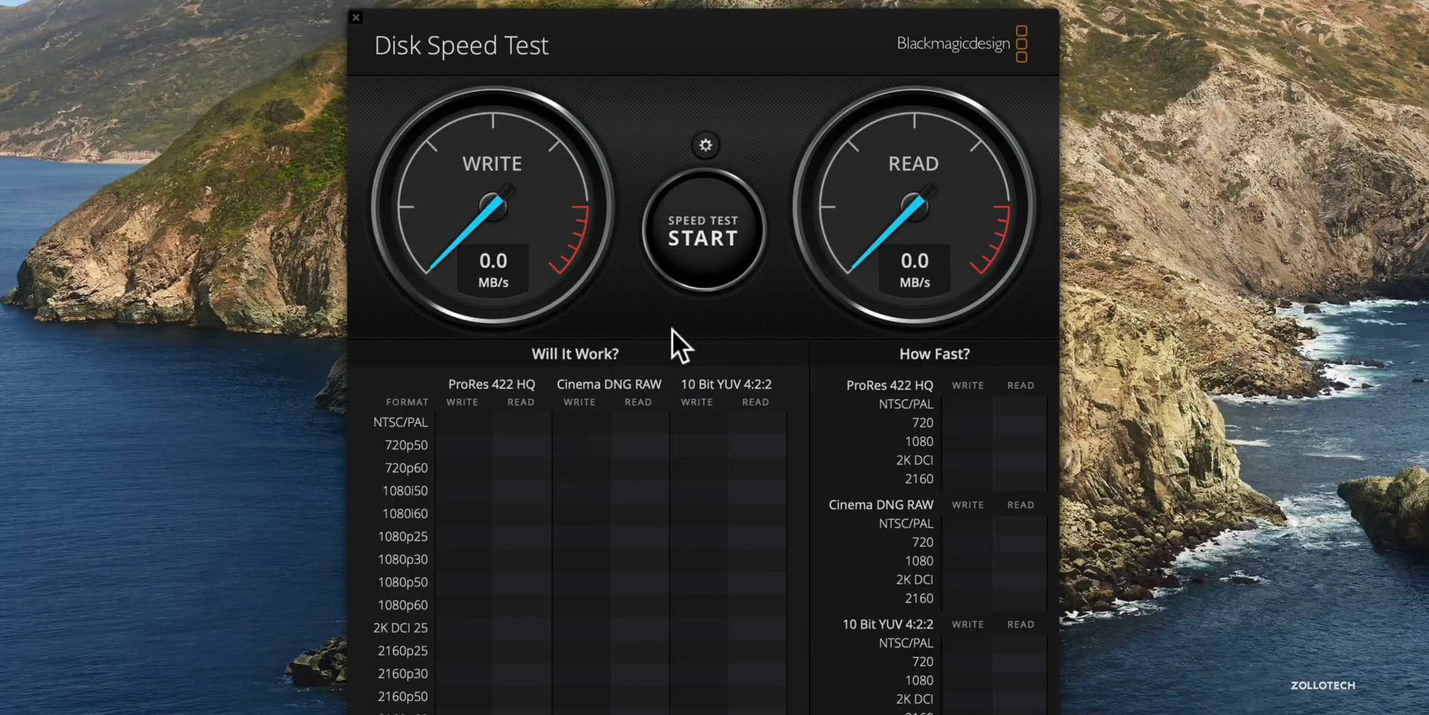
{"action": "left_click", "coordinate": [688, 259]}
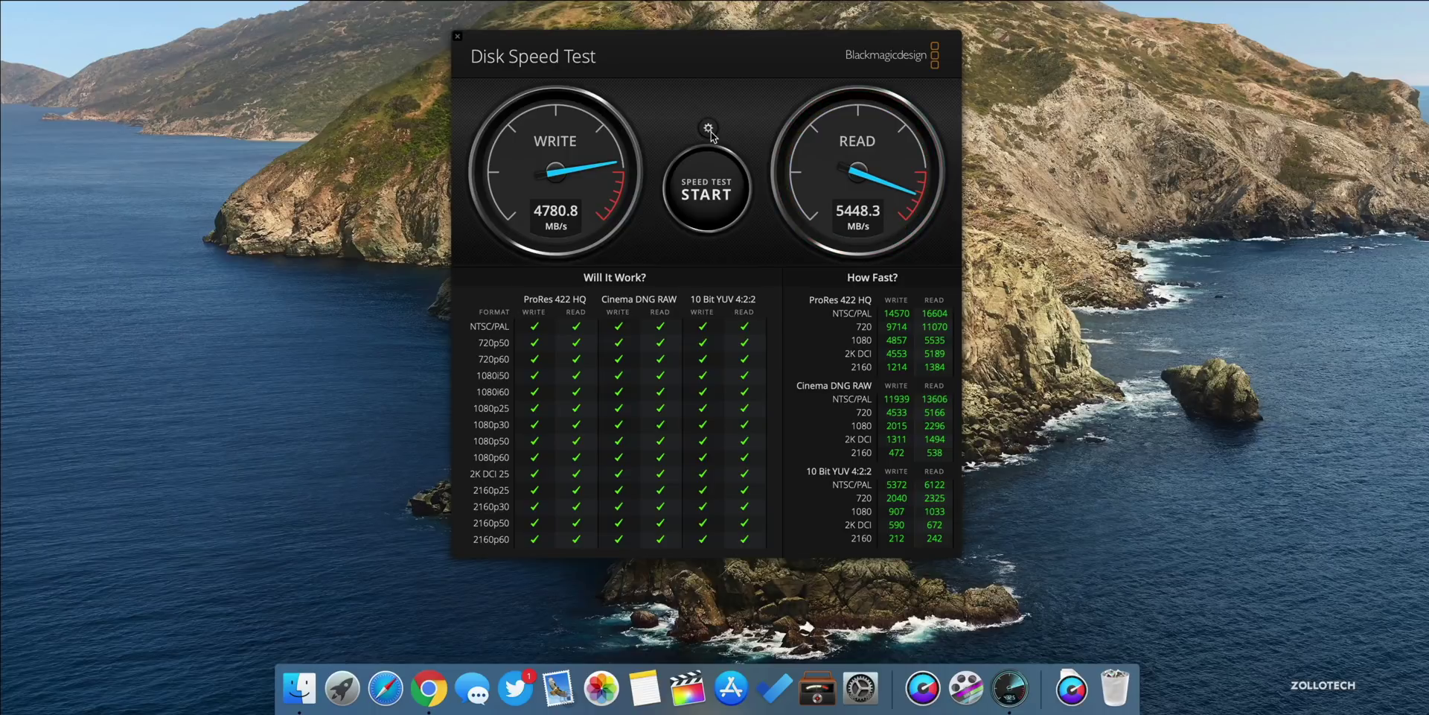
Run a 5 GB speed test on FCPX Scratch
{"action": "left_click", "coordinate": [708, 128]}
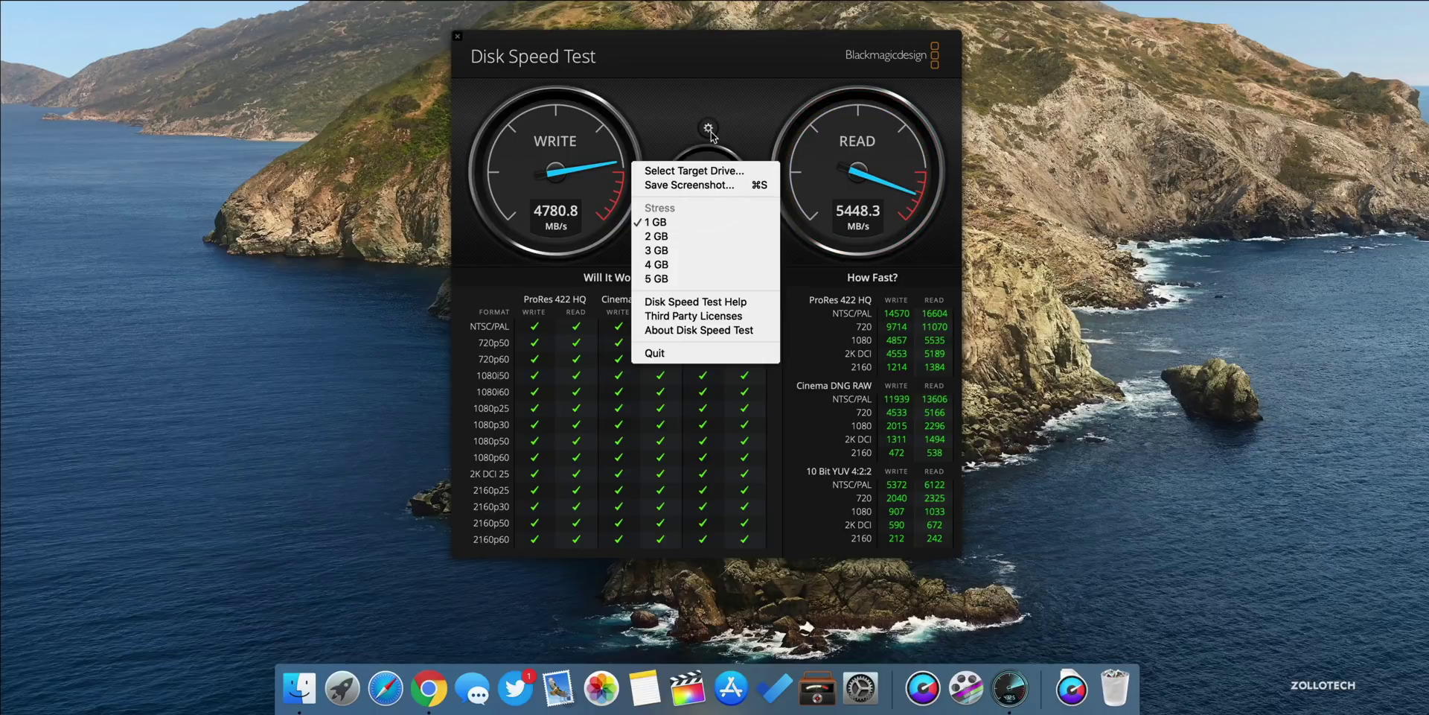
{"action": "left_click", "coordinate": [664, 280]}
{"action": "left_click", "coordinate": [705, 192]}
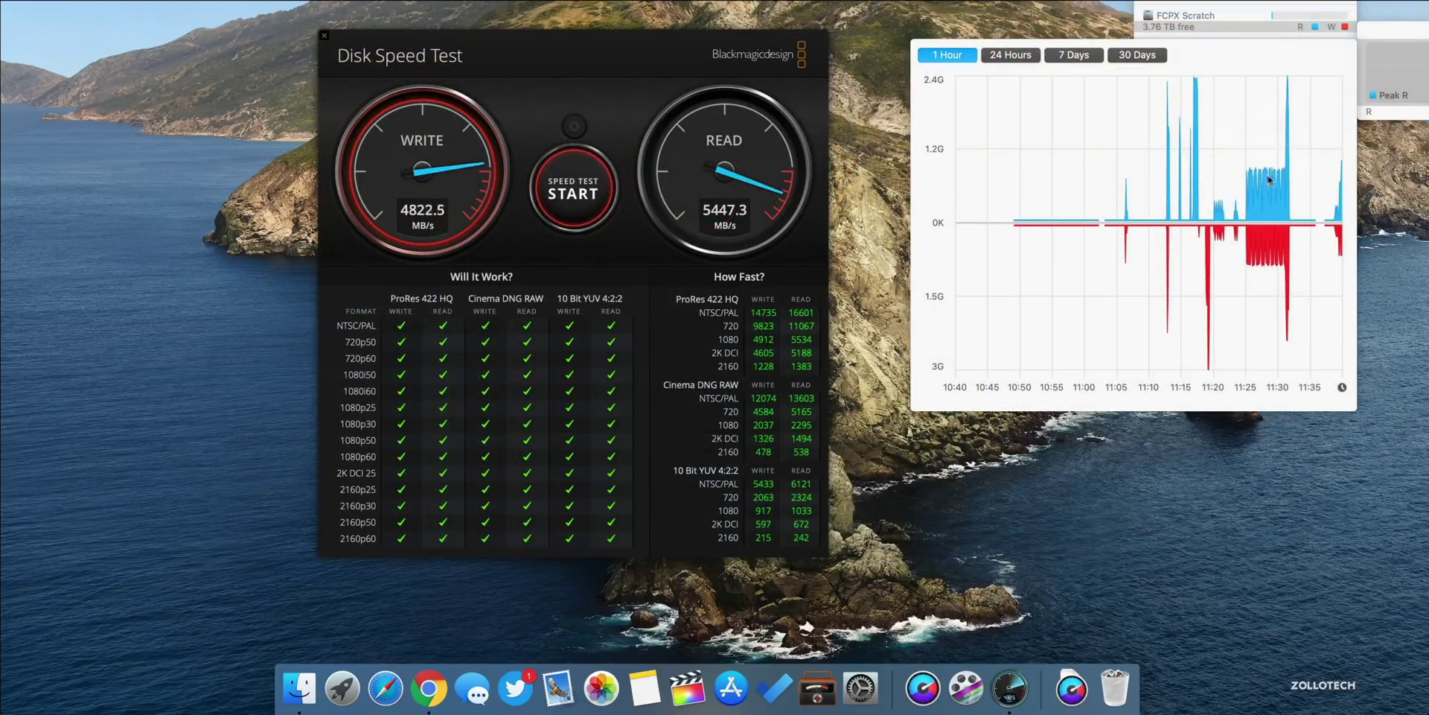
{"action": "mouse_move", "coordinate": [1271, 177]}
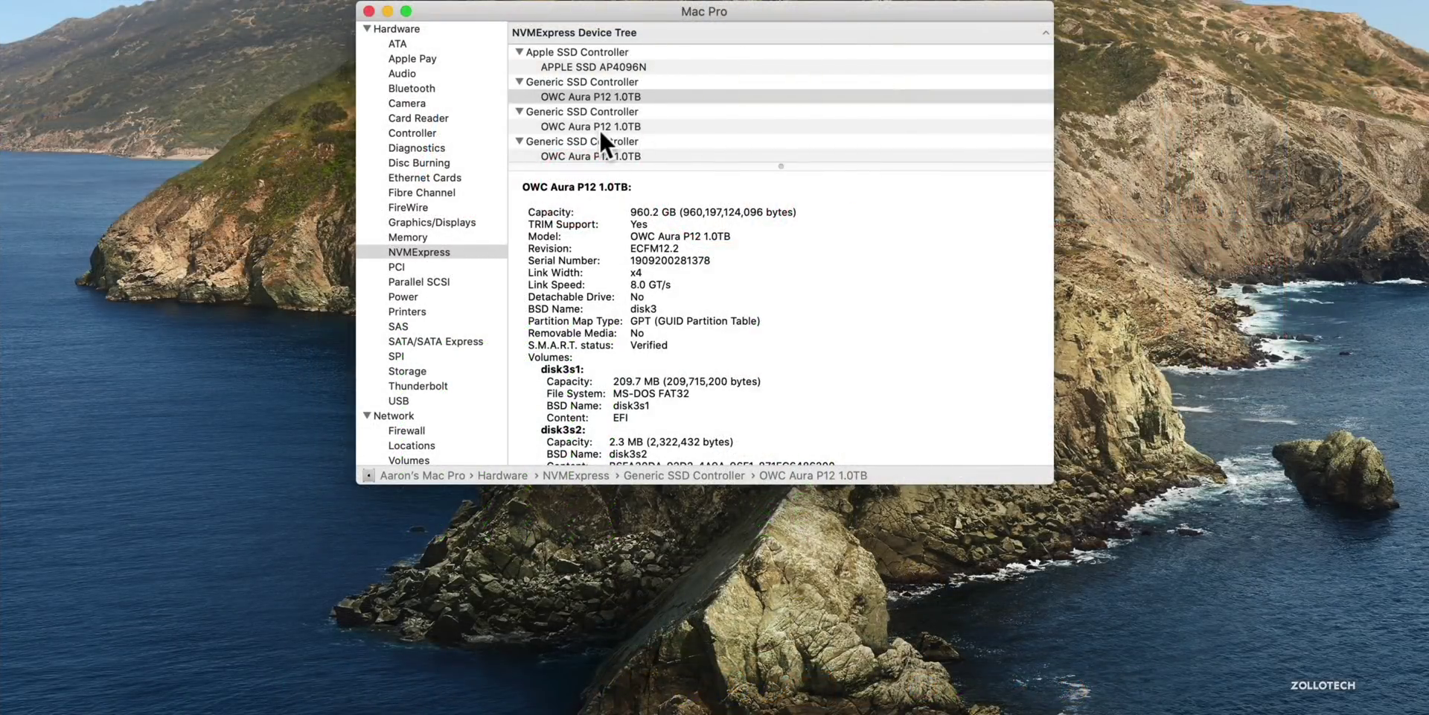
Show the second OWC Aura P12 1.0TB drive's details and highlight its x4 Link Width line
{"action": "scroll", "coordinate": [598, 105], "scroll_direction": "down", "scroll_amount": 2}
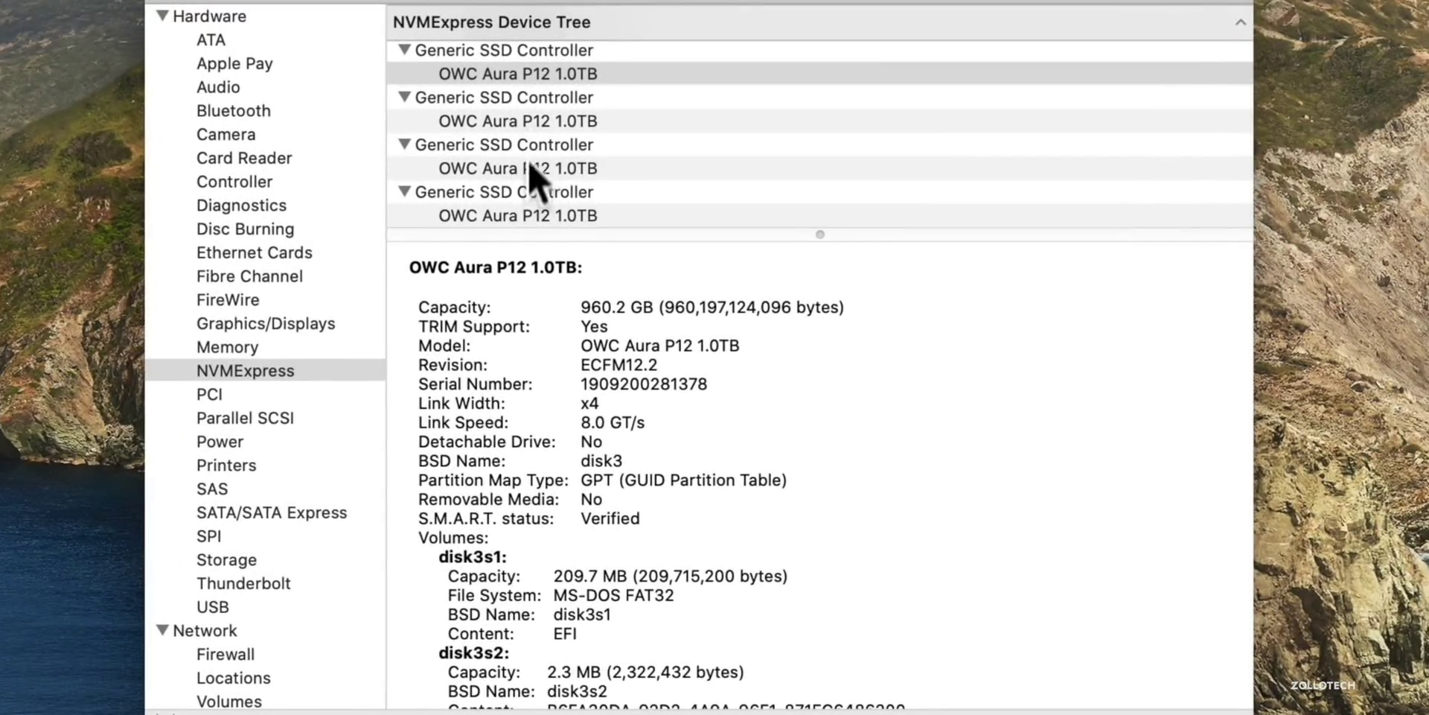
{"action": "left_click", "coordinate": [503, 125]}
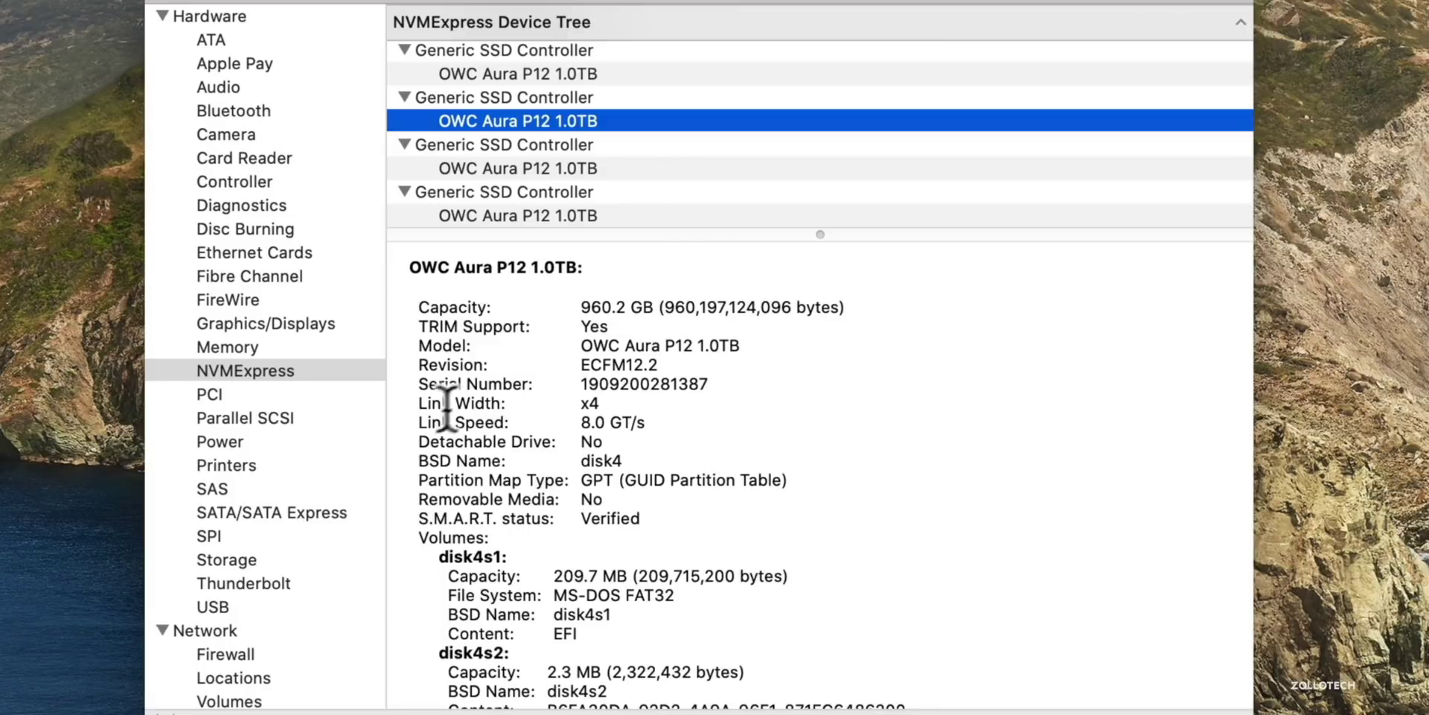
{"action": "left_click_drag", "start_coordinate": [415, 404], "coordinate": [633, 408]}
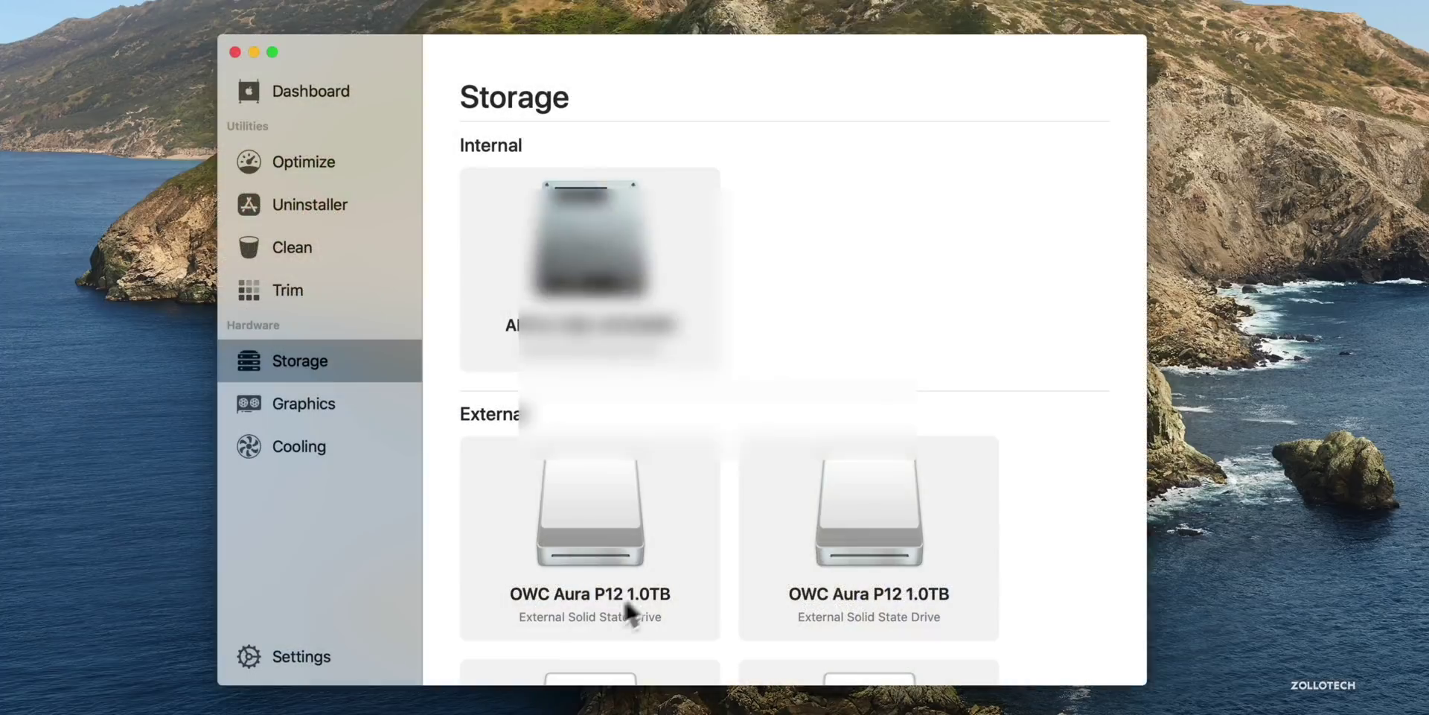
Run Sensei's benchmark on an OWC Aura P12 drive using FCPX Scratch as the location
{"action": "scroll", "coordinate": [618, 556], "scroll_direction": "down", "scroll_amount": 5}
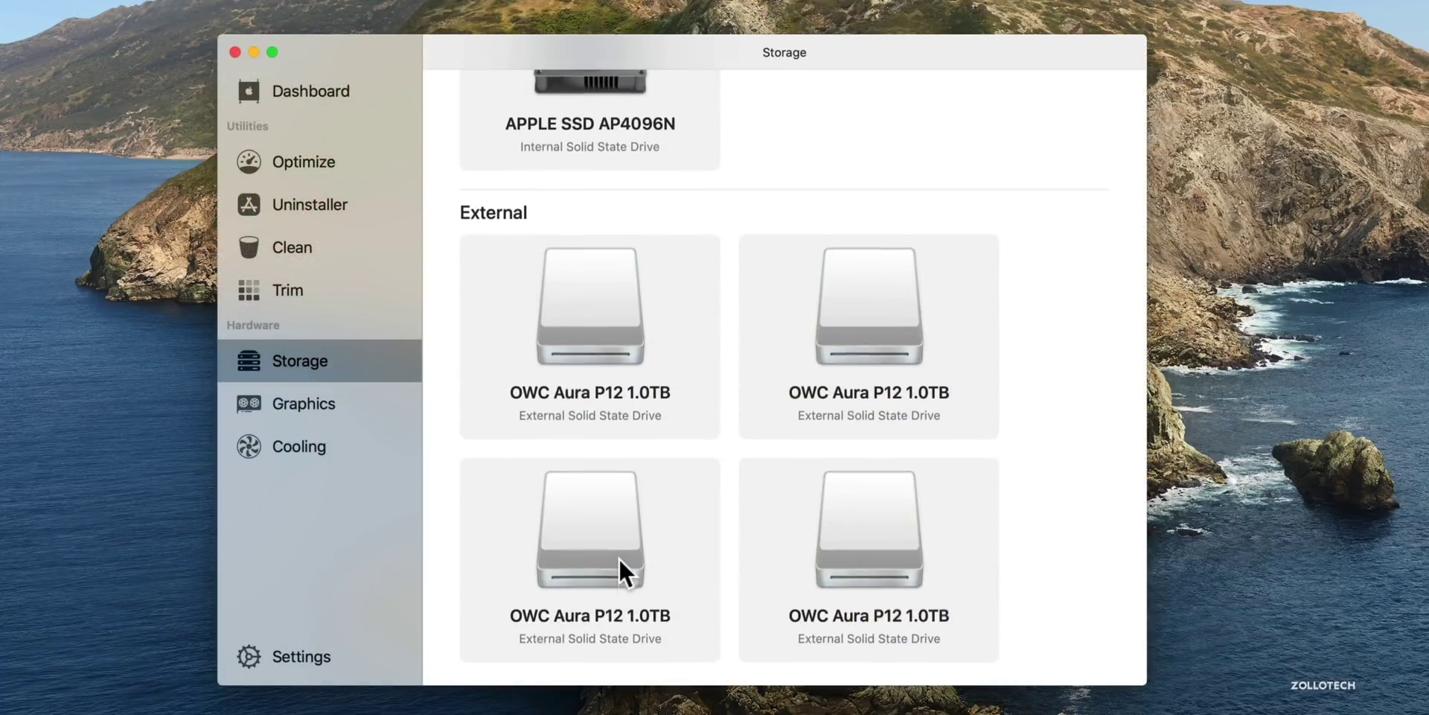
{"action": "left_click", "coordinate": [556, 387]}
{"action": "left_click", "coordinate": [515, 413]}
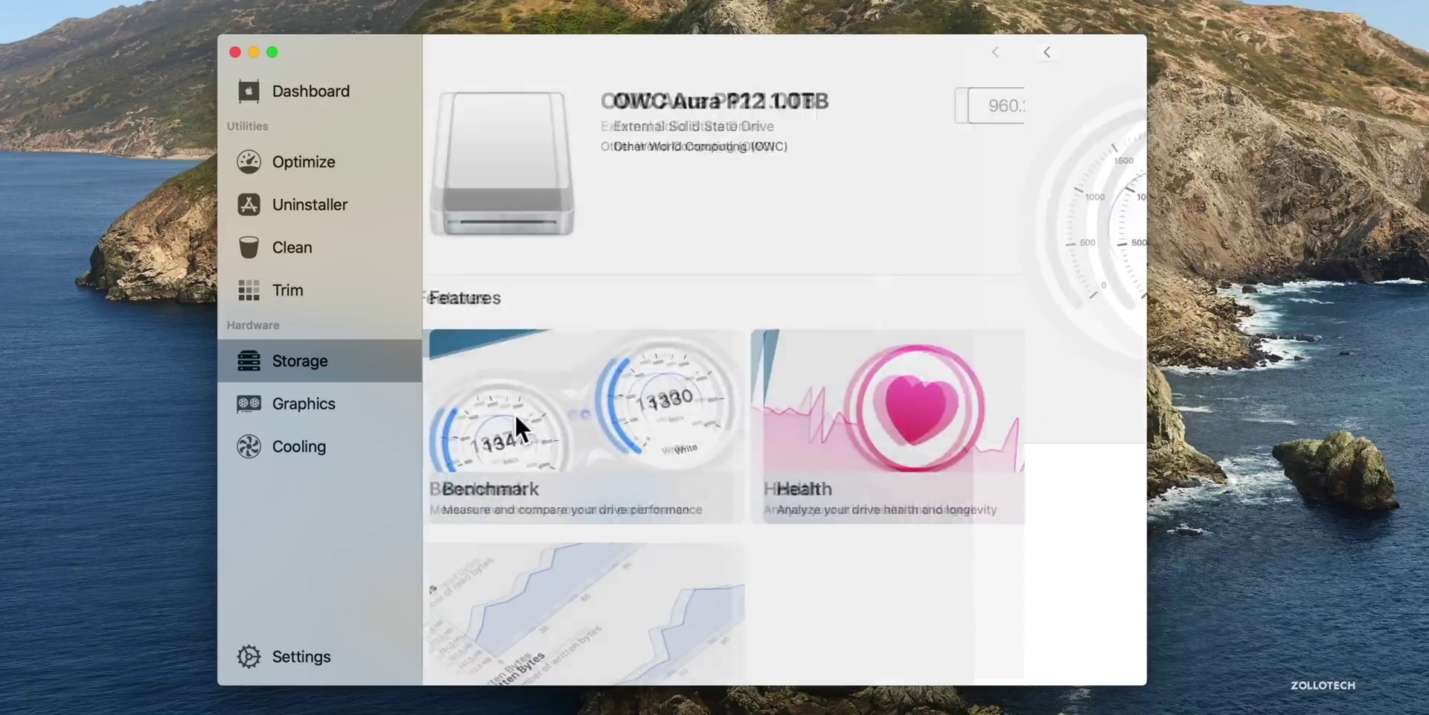
{"action": "left_click", "coordinate": [767, 414]}
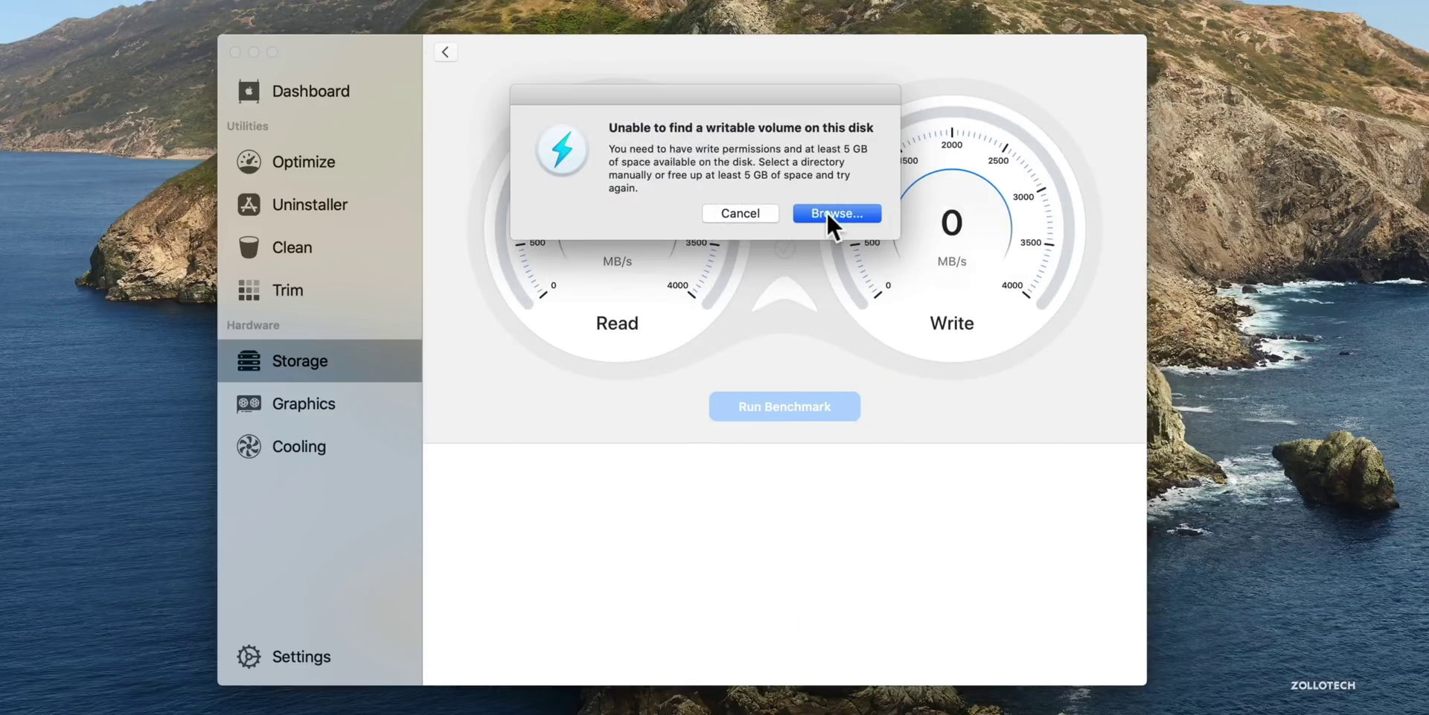
{"action": "left_click", "coordinate": [822, 213]}
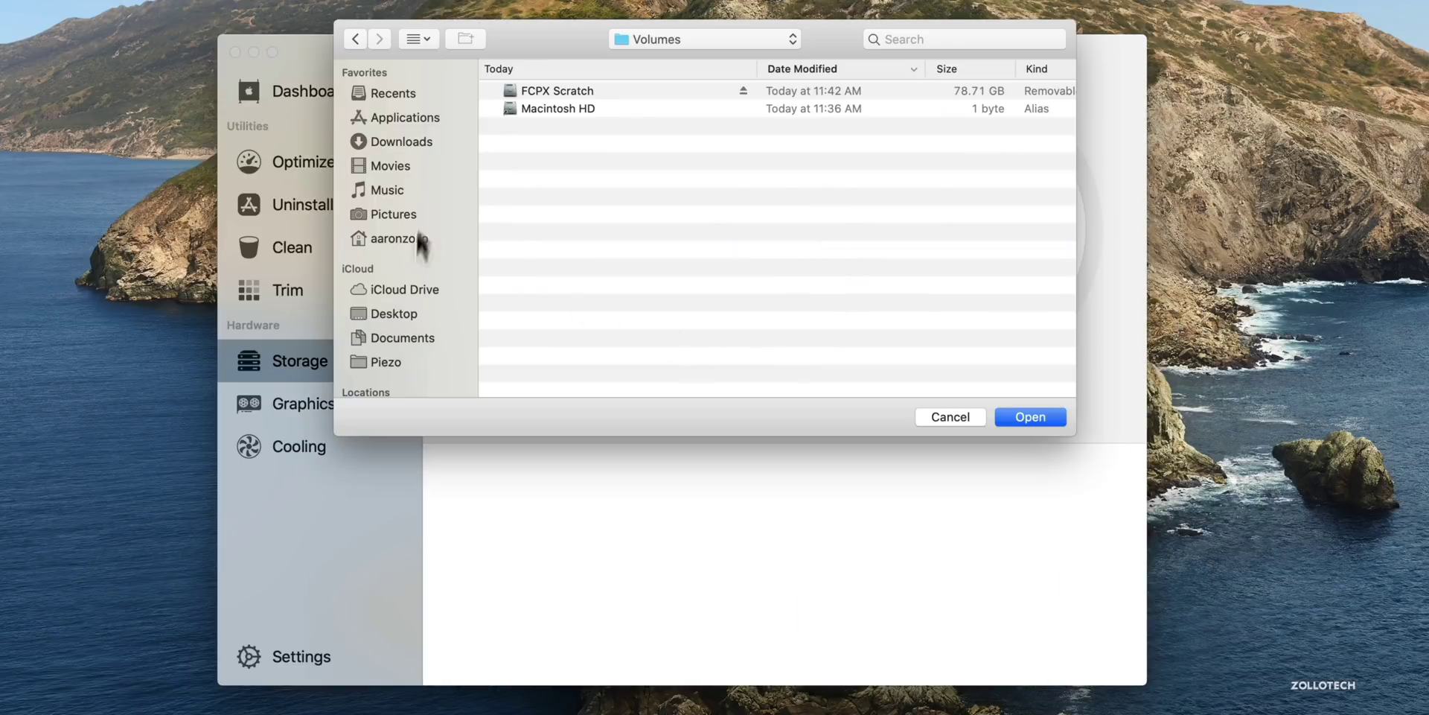
{"action": "scroll", "coordinate": [417, 246], "scroll_direction": "down", "scroll_amount": 5}
{"action": "left_click", "coordinate": [410, 269]}
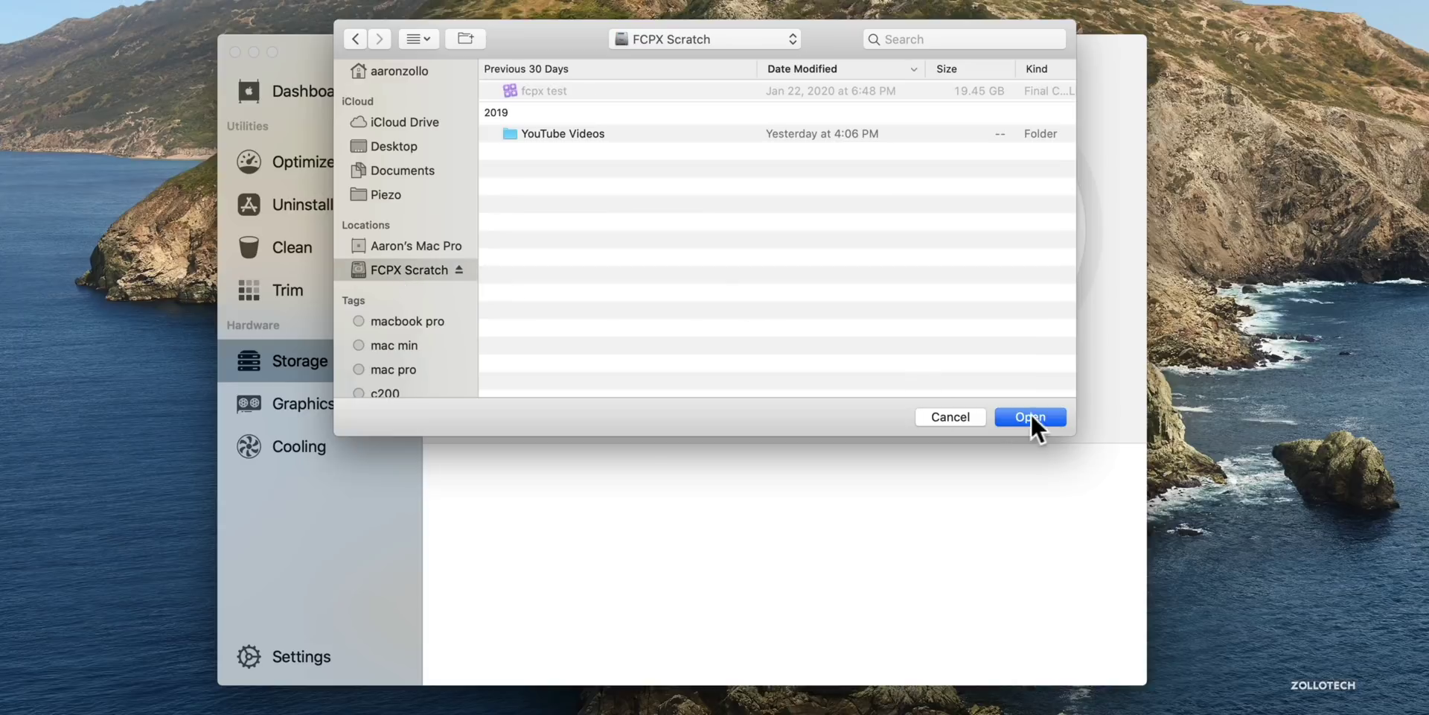
{"action": "left_click", "coordinate": [1030, 416]}
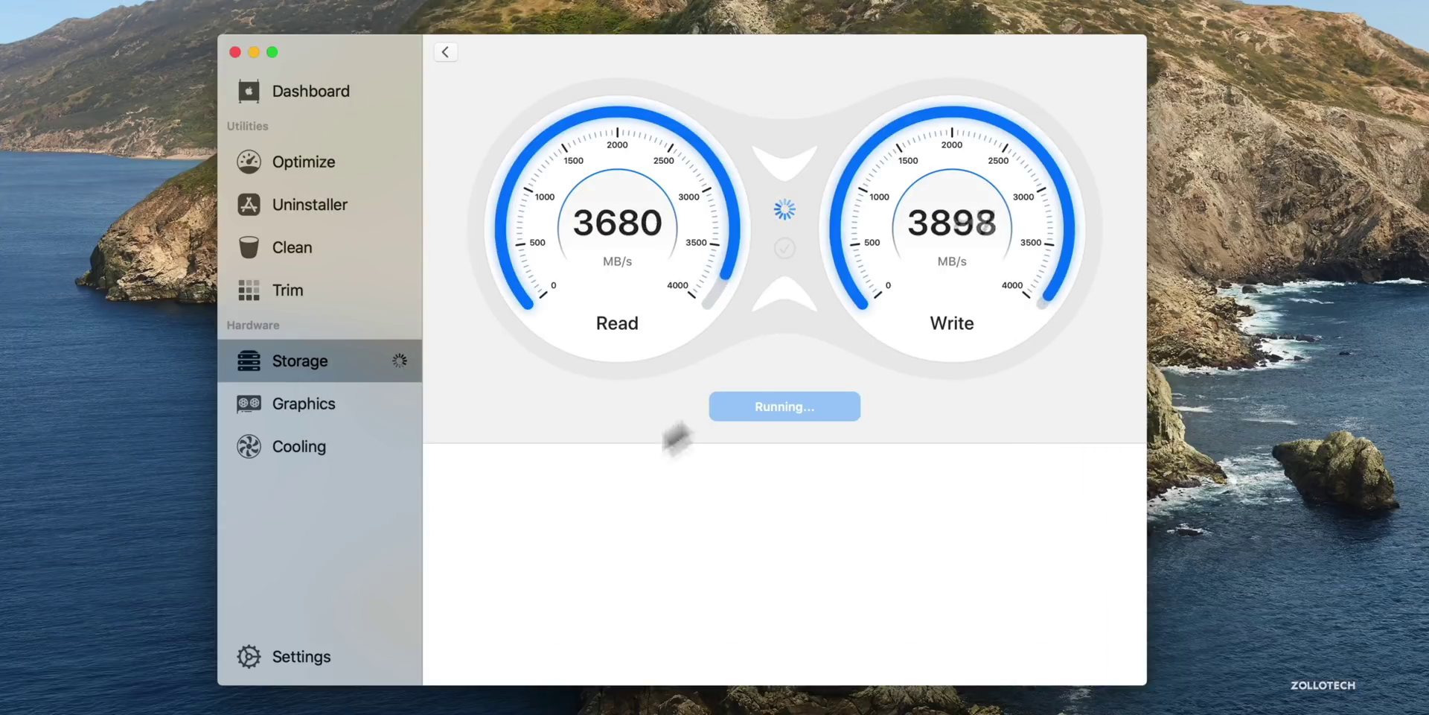